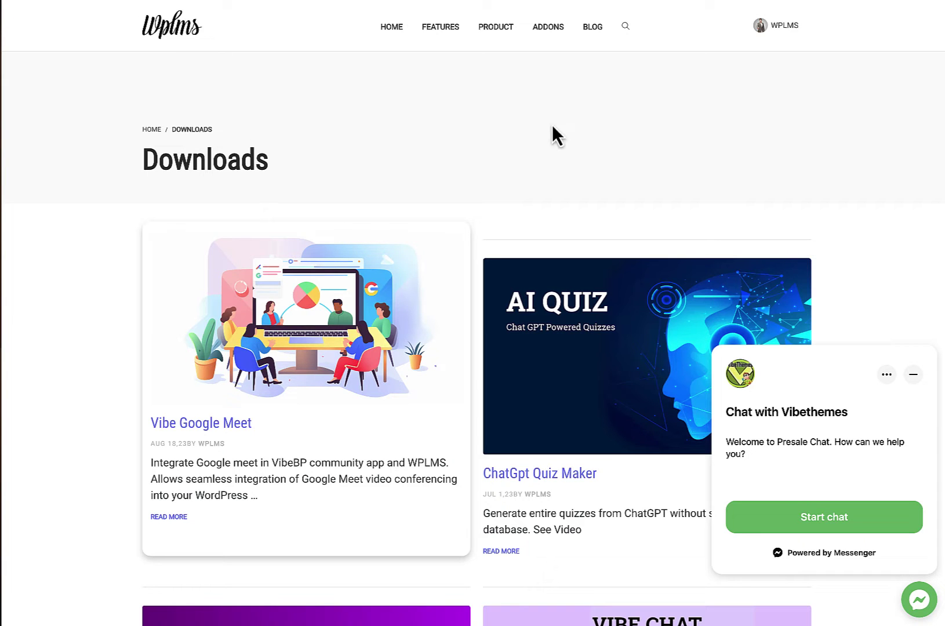
Step: Open the Vibe Google Meet download card and scroll down its page
left_click(234, 359)
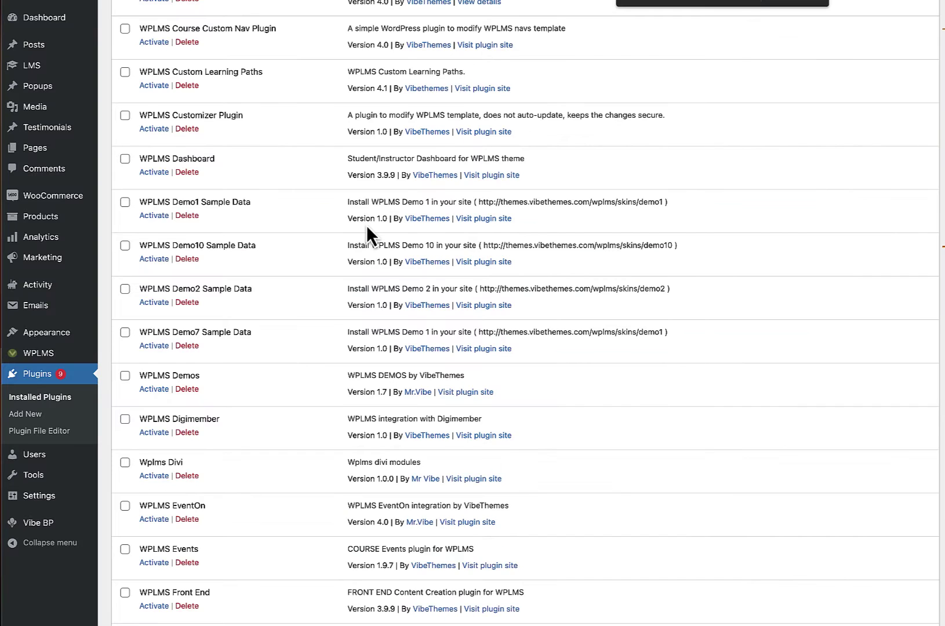
scroll(366, 232, "down", 10)
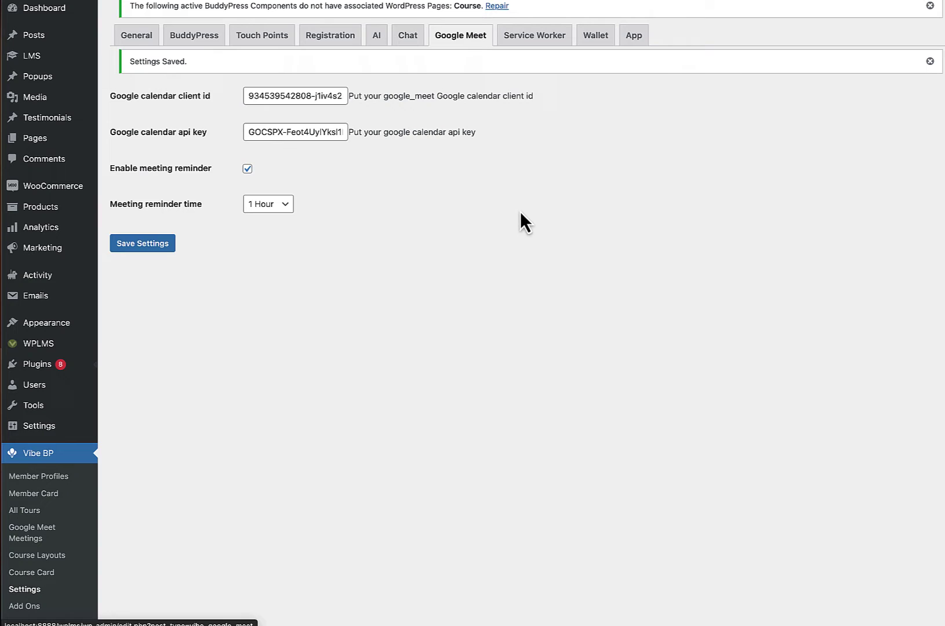
Step: Show the Google Meet settings tab and highlight the calendar client id and api key fields
left_click(455, 45)
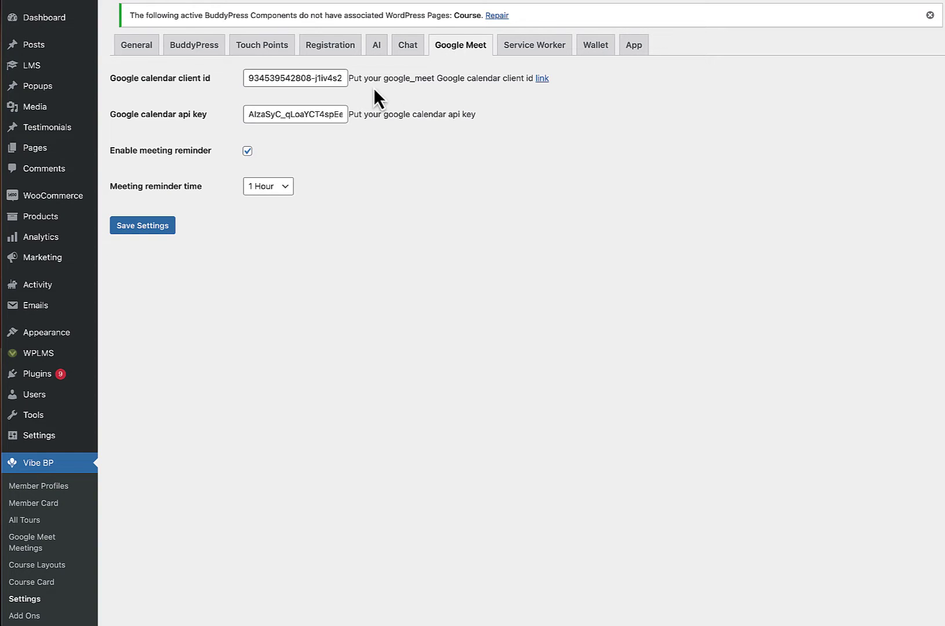
left_click_drag(126, 81, 192, 81)
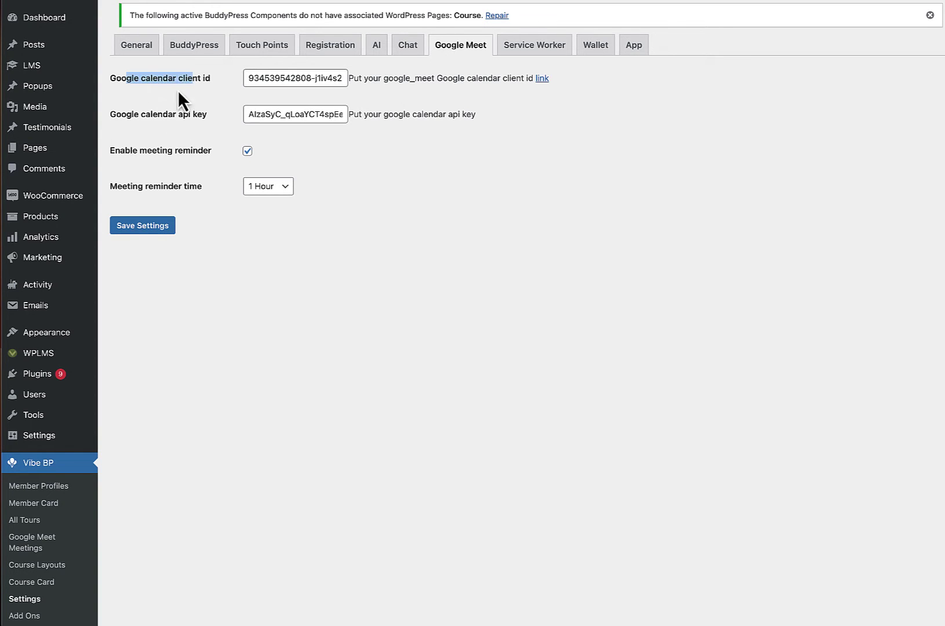
left_click_drag(111, 117, 196, 119)
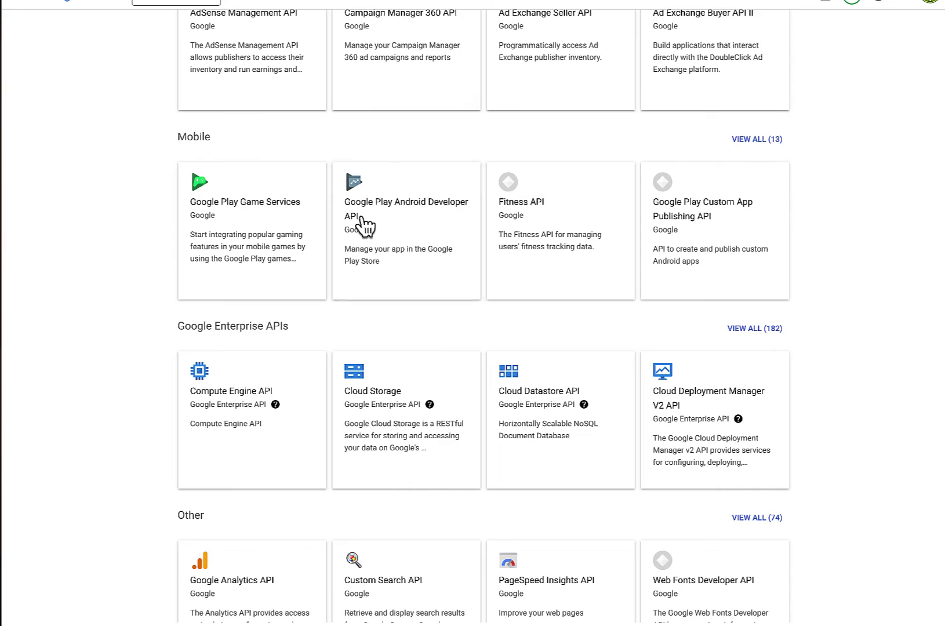
Step: Scroll the API Library results and open the Google Calendar API management page
scroll(364, 226, "up", 10)
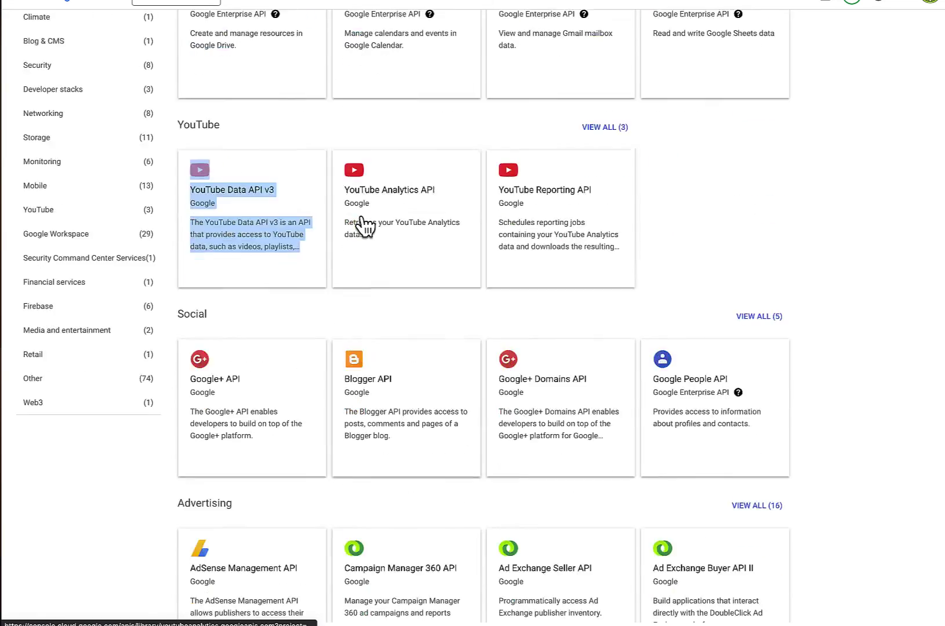
scroll(364, 226, "up", 10)
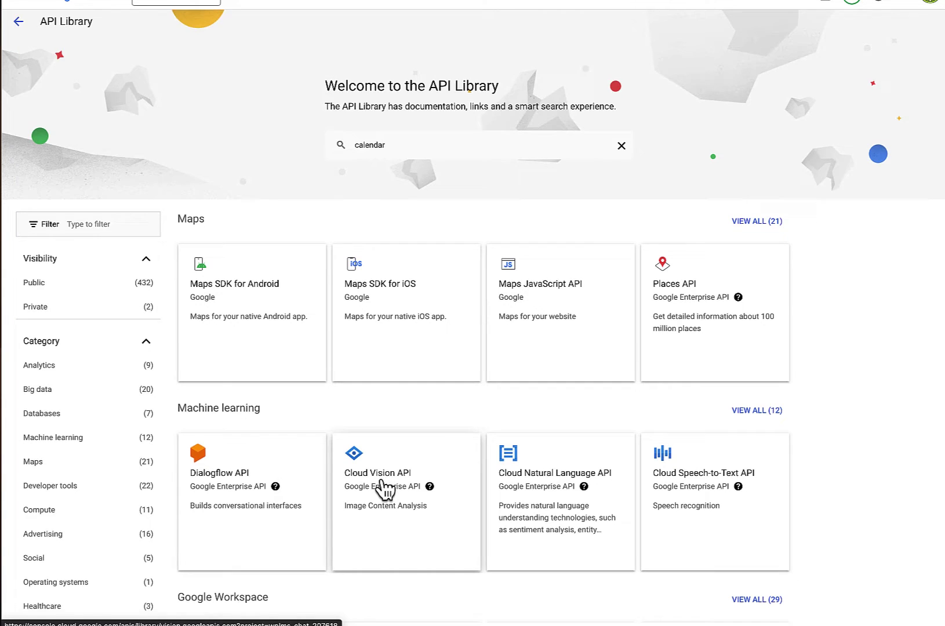
scroll(379, 481, "down", 4)
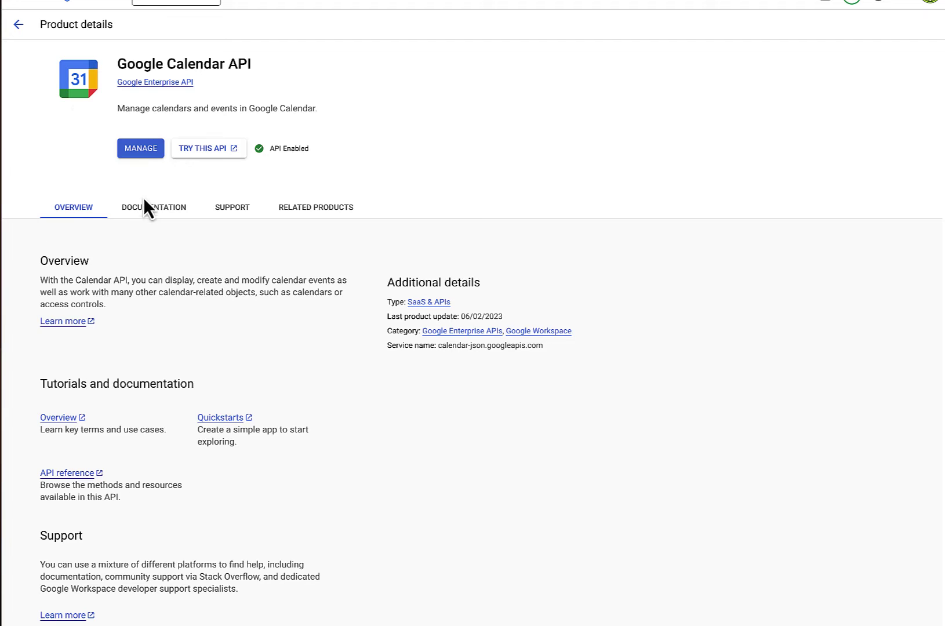
left_click(139, 150)
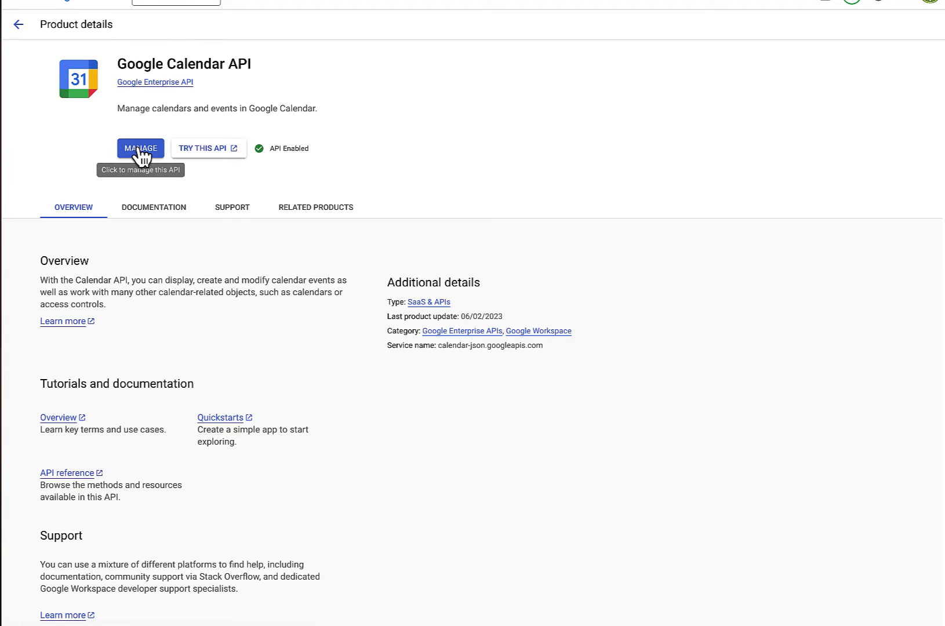
Step: Review the API keys and OAuth 2.0 Client IDs sections on the Credentials page
scroll(221, 339, "down", 2)
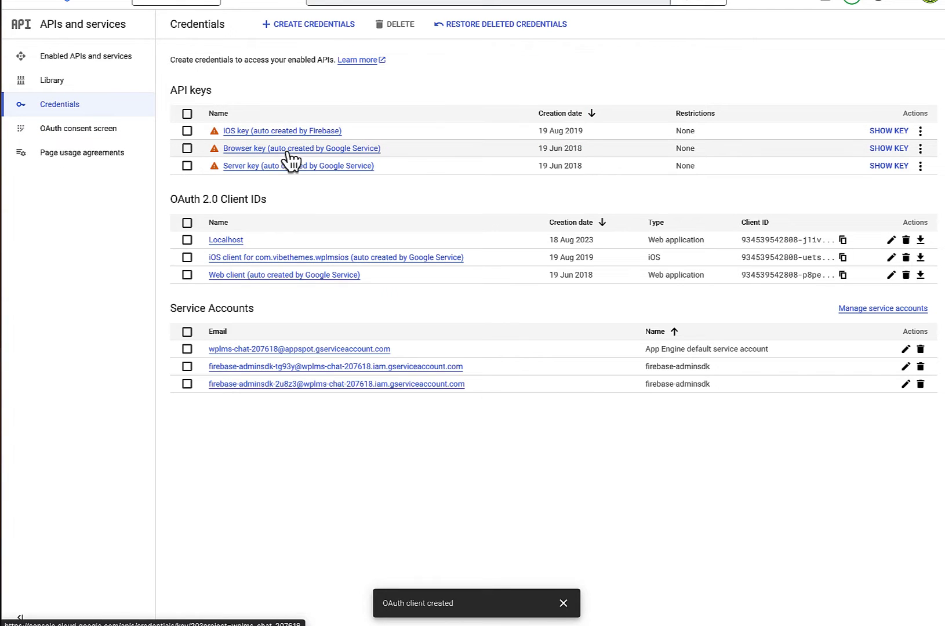
left_click_drag(169, 90, 218, 95)
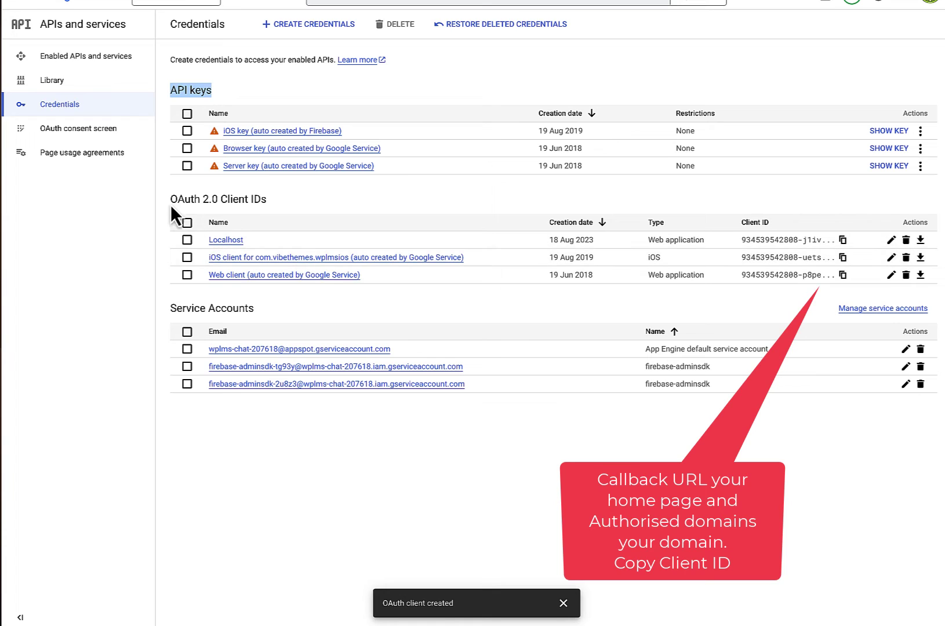
left_click_drag(169, 201, 266, 210)
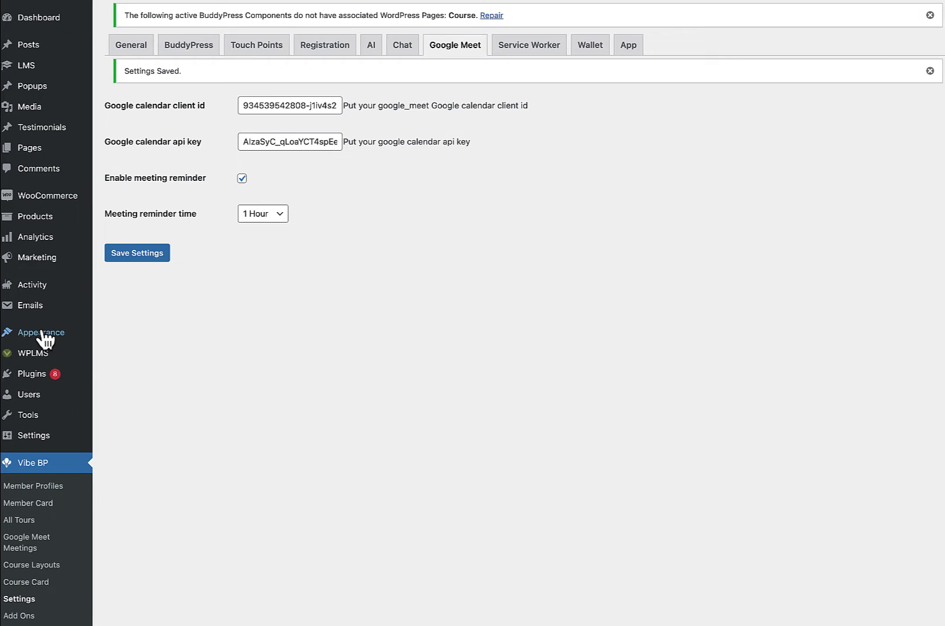
Step: Open the Appearance > Menus editor and scroll down the page
mouse_move(36, 336)
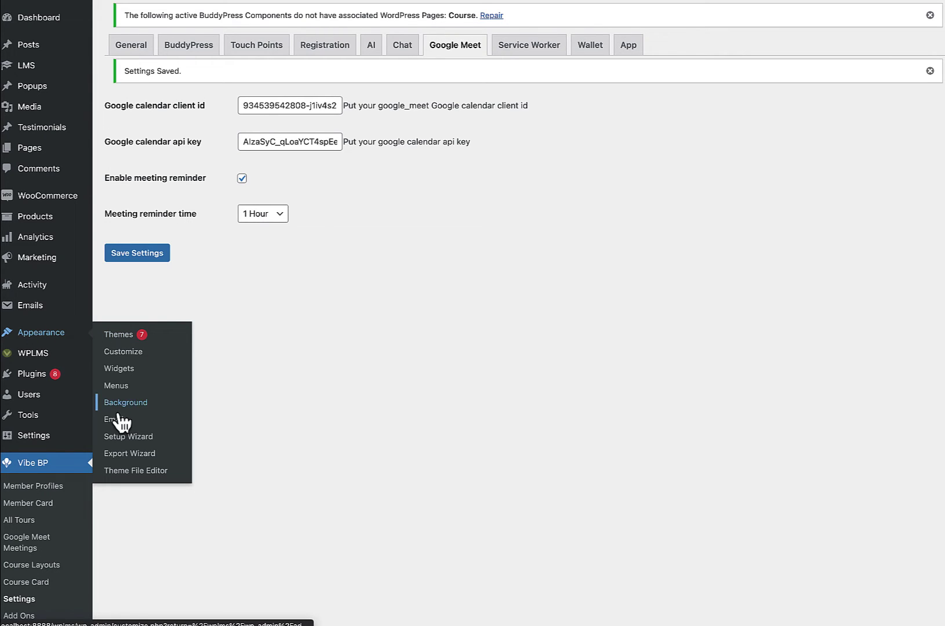
left_click(120, 387)
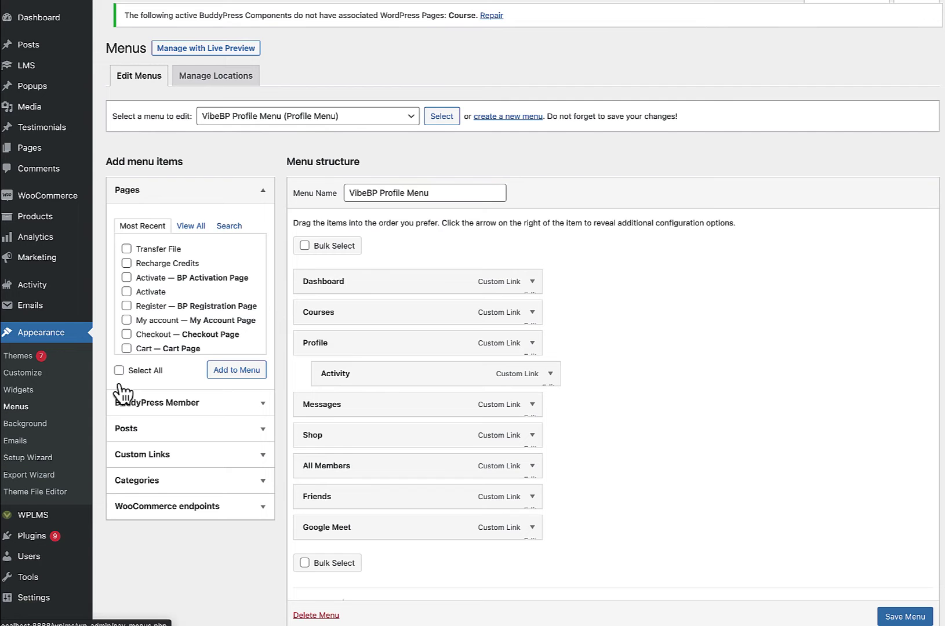
scroll(120, 392, "down", 5)
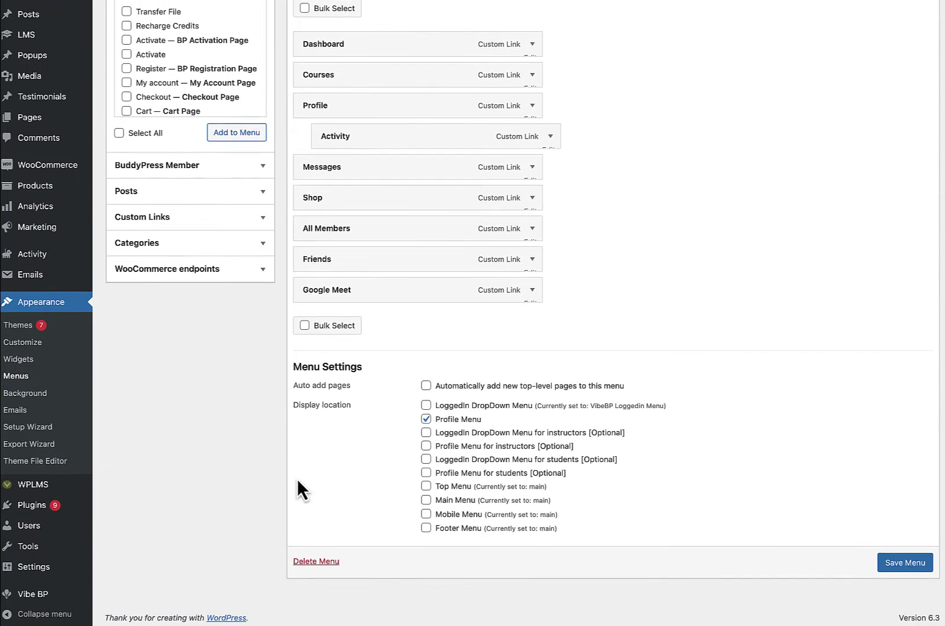
Step: Check the Profile Menu display locations, ticking then unticking LoggedIn DropDown Menu for students
left_click_drag(439, 423, 472, 423)
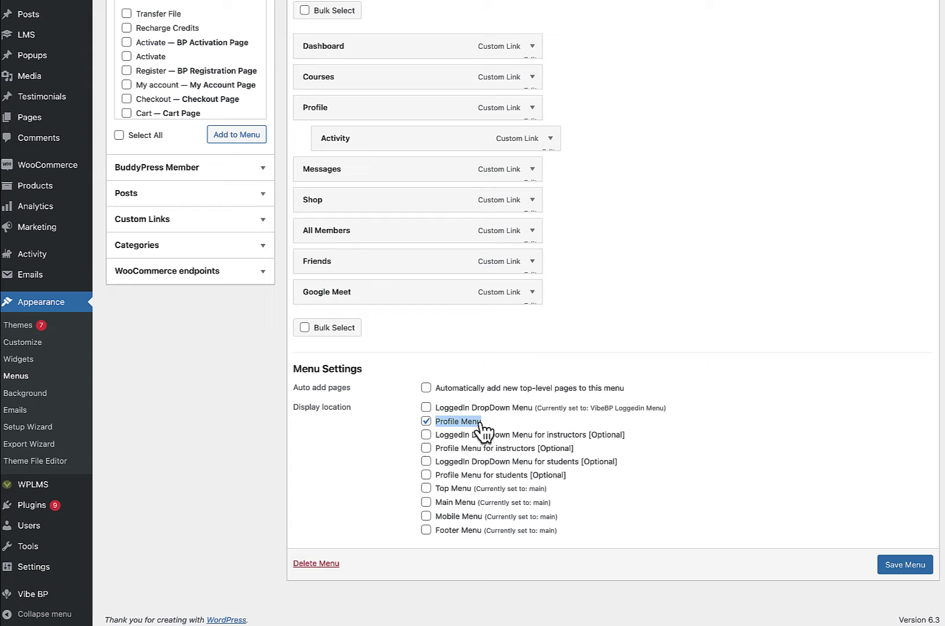
left_click(436, 480)
left_click_drag(439, 476, 533, 453)
left_click(446, 462)
left_click(427, 462)
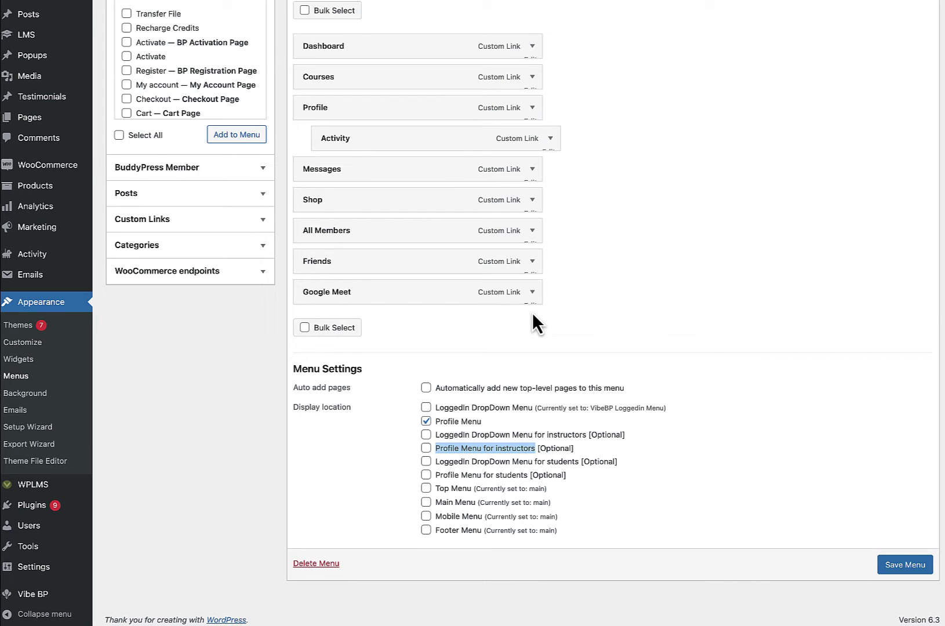
scroll(337, 301, "up", 1)
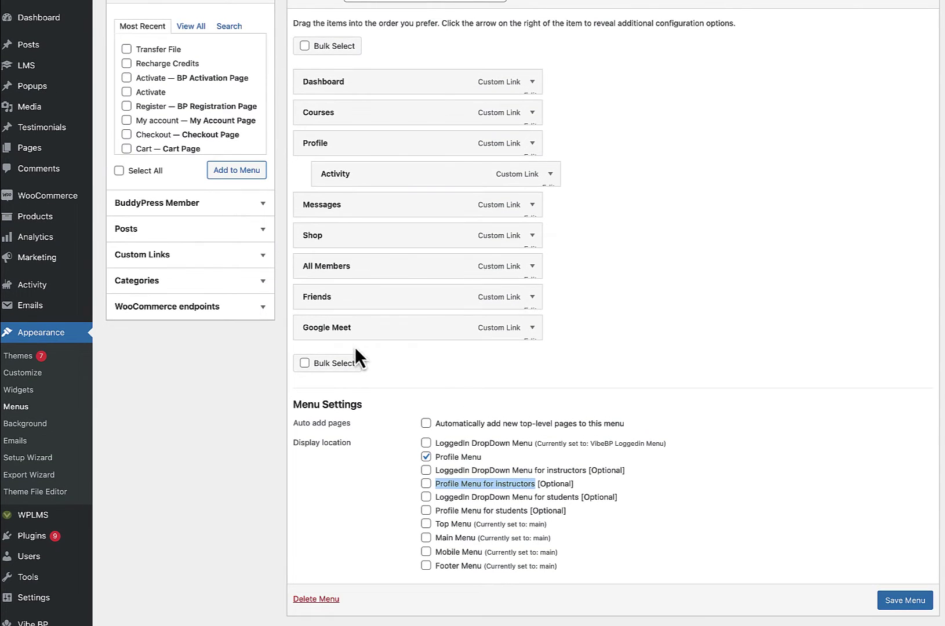
Step: Show the BuddyPress Member items and expand the Google Meet item's navigation label
left_click(174, 204)
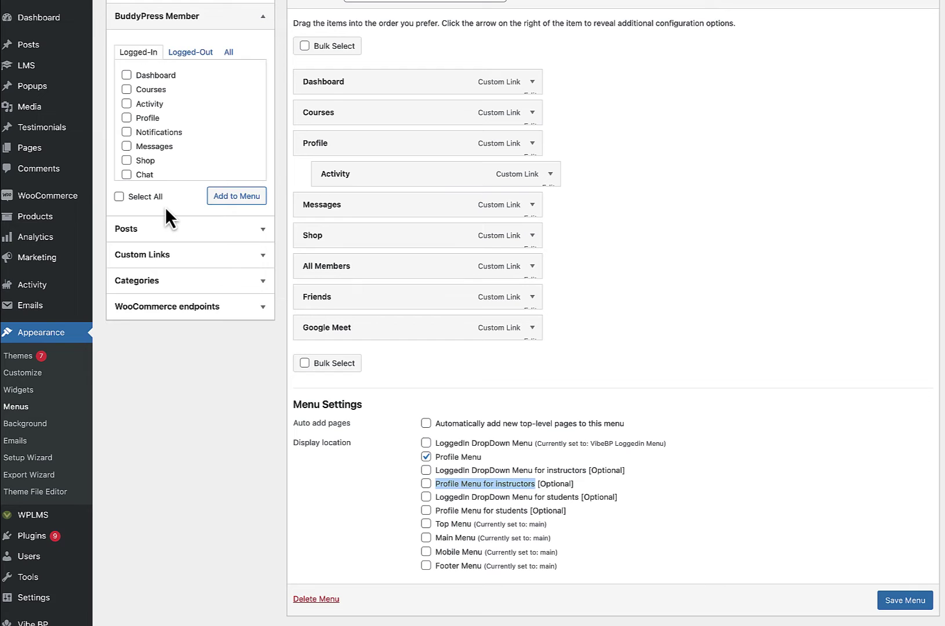
scroll(148, 116, "down", 1)
scroll(171, 105, "down", 3)
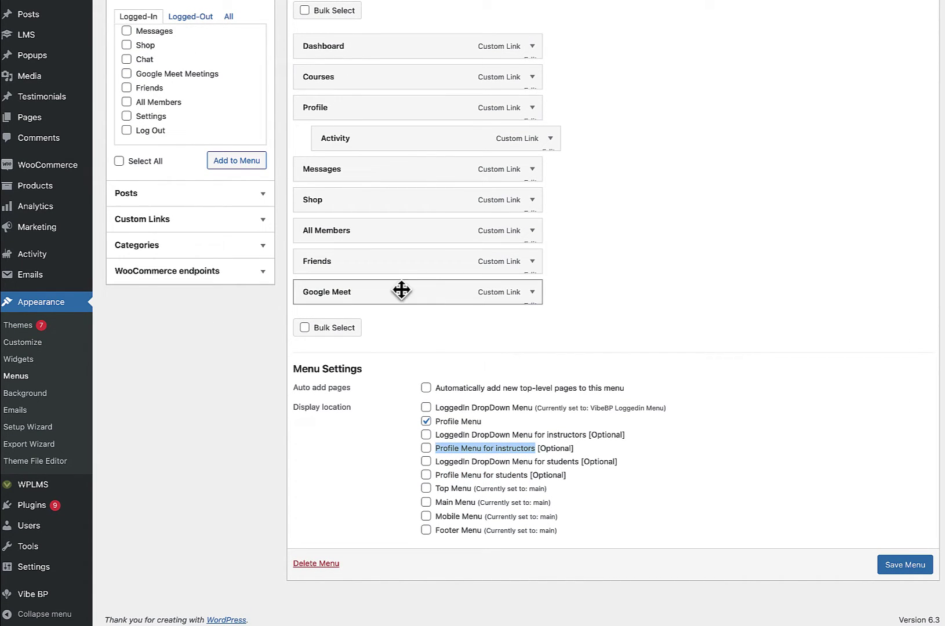
left_click(531, 292)
left_click(371, 333)
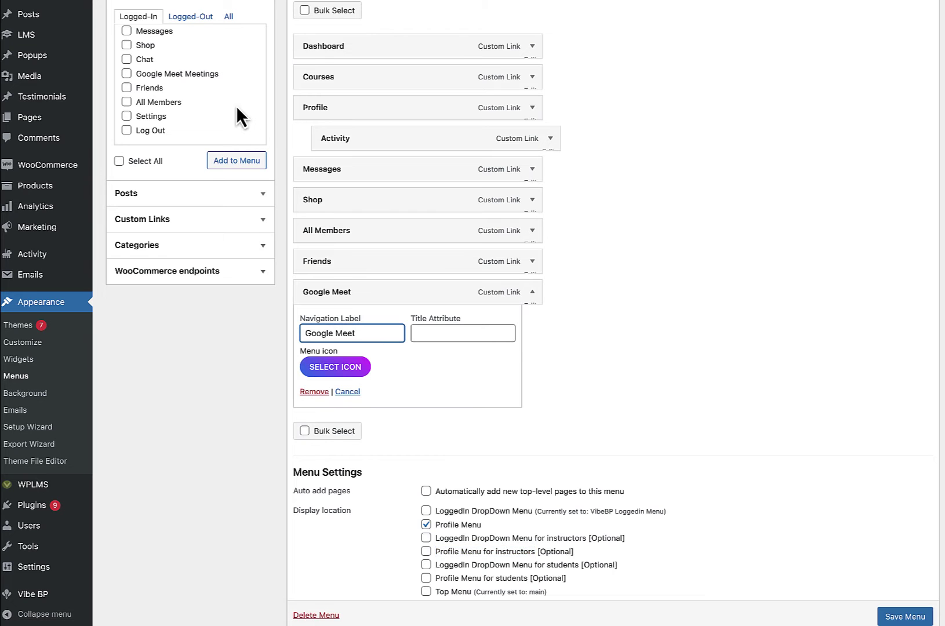
left_click(617, 348)
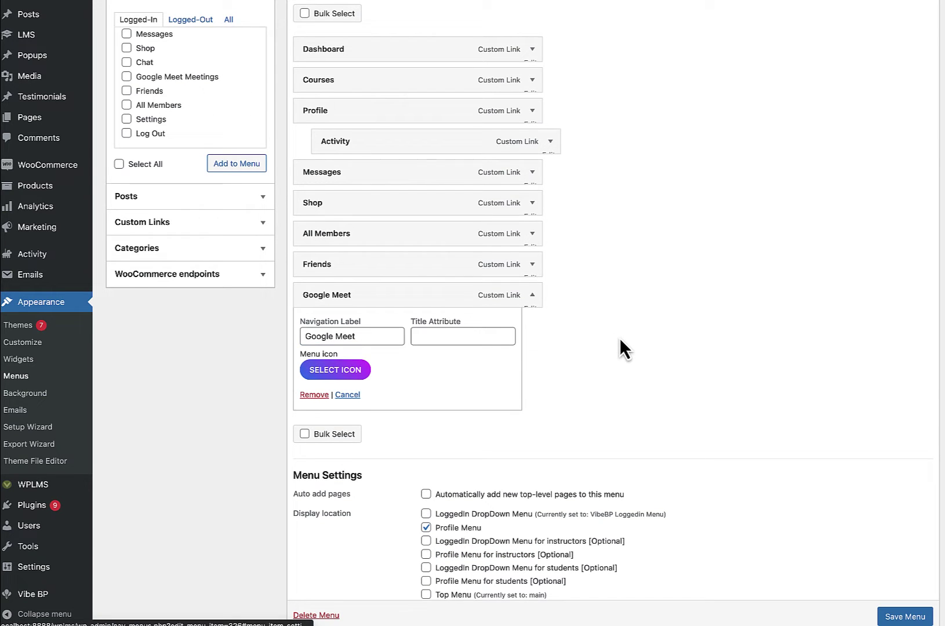
scroll(619, 338, "up", 5)
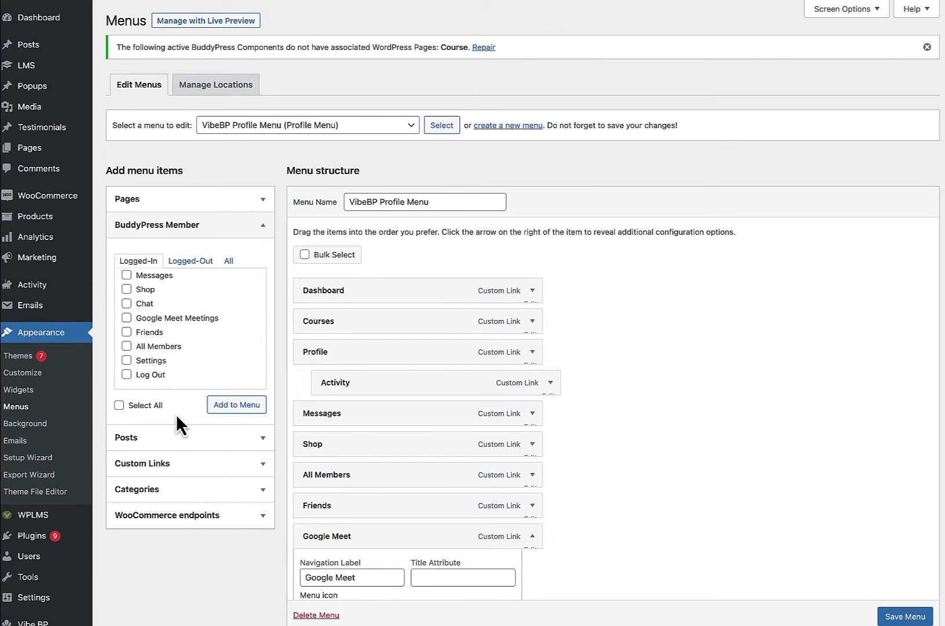
Step: Toggle Screen Options open and closed, then collapse the Google Meet menu item
left_click(852, 10)
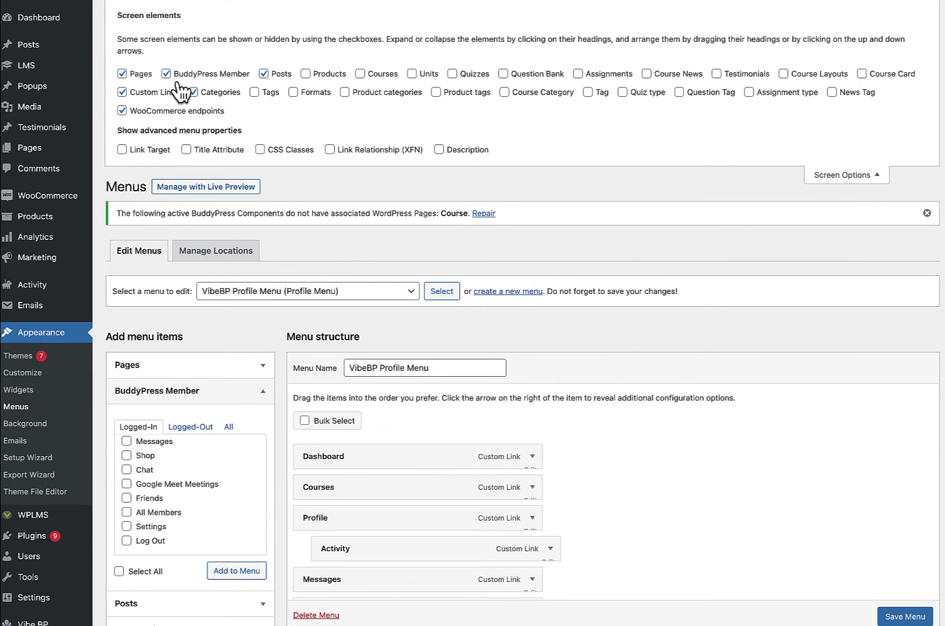
left_click(855, 177)
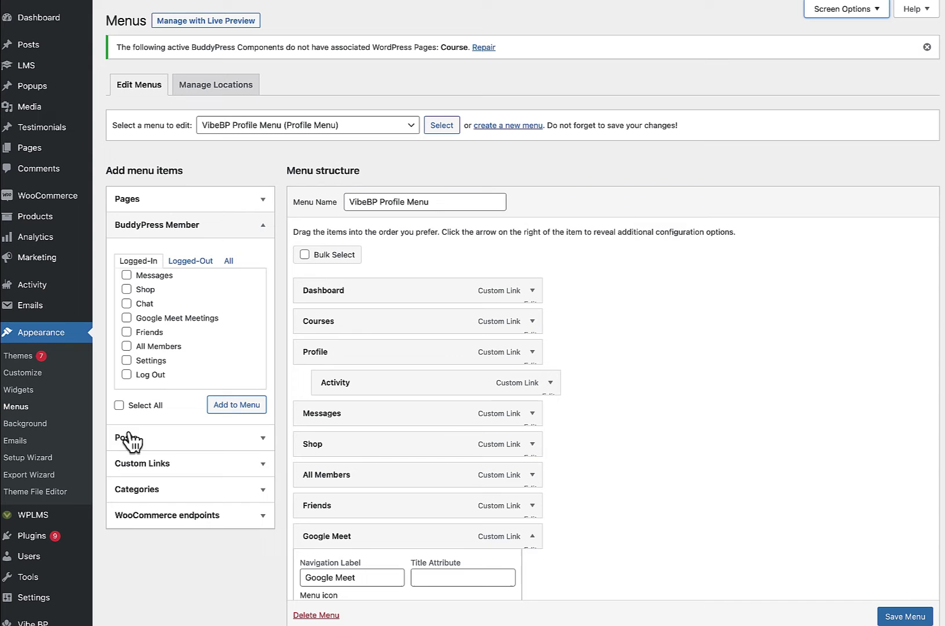
scroll(542, 507, "down", 1)
scroll(540, 507, "down", 3)
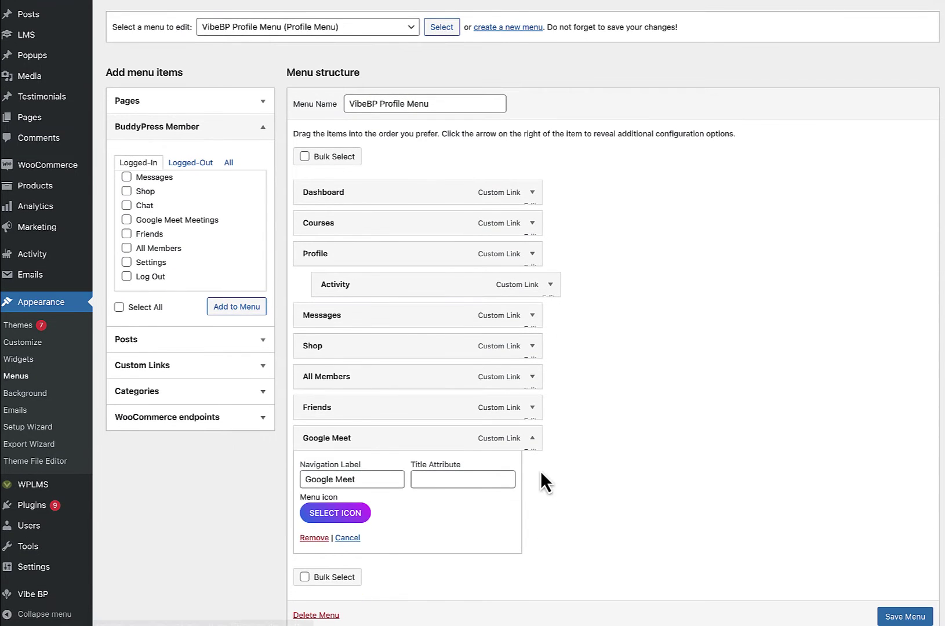
left_click(533, 439)
scroll(838, 537, "down", 3)
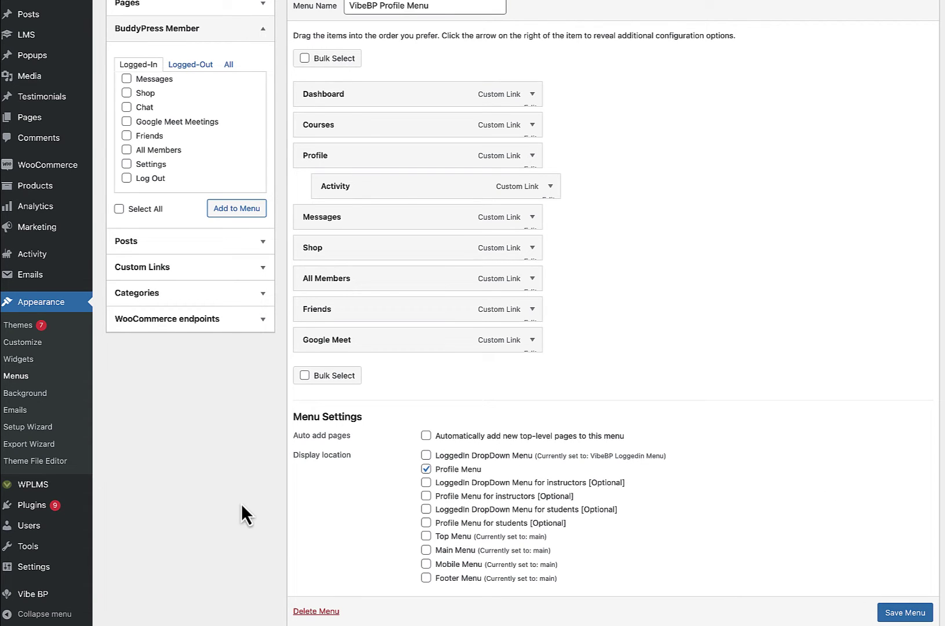
Step: Leave the menu editor for Vibe BP Settings and show its BuddyPress section
mouse_move(32, 597)
left_click(130, 581)
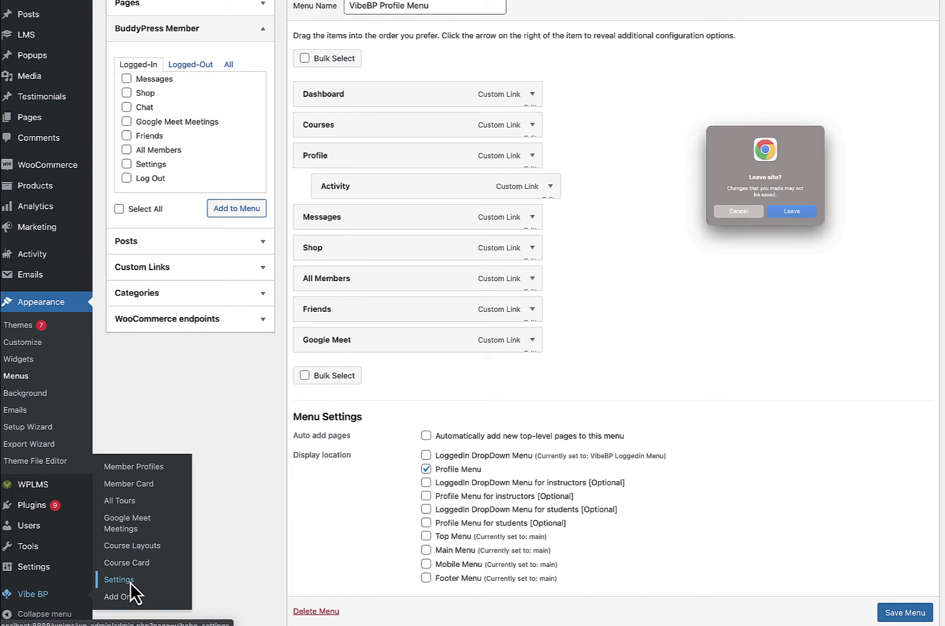
left_click(793, 212)
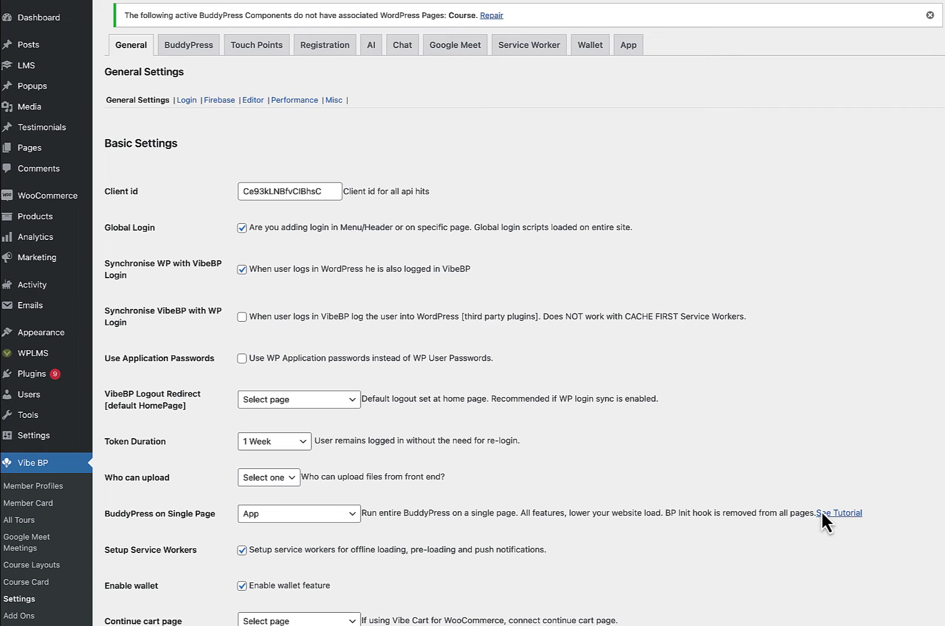
scroll(466, 393, "down", 1)
scroll(347, 238, "up", 1)
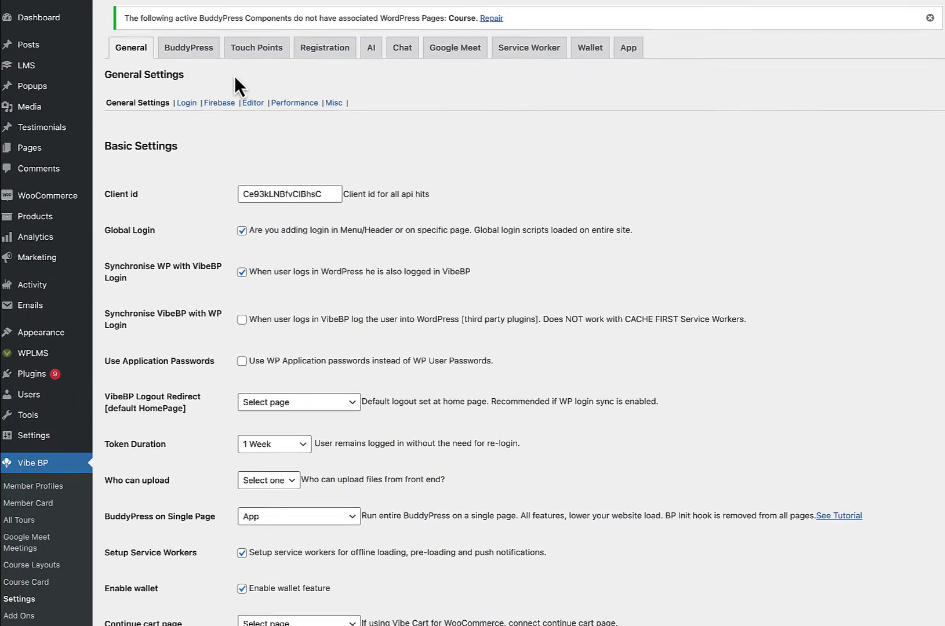
left_click(189, 46)
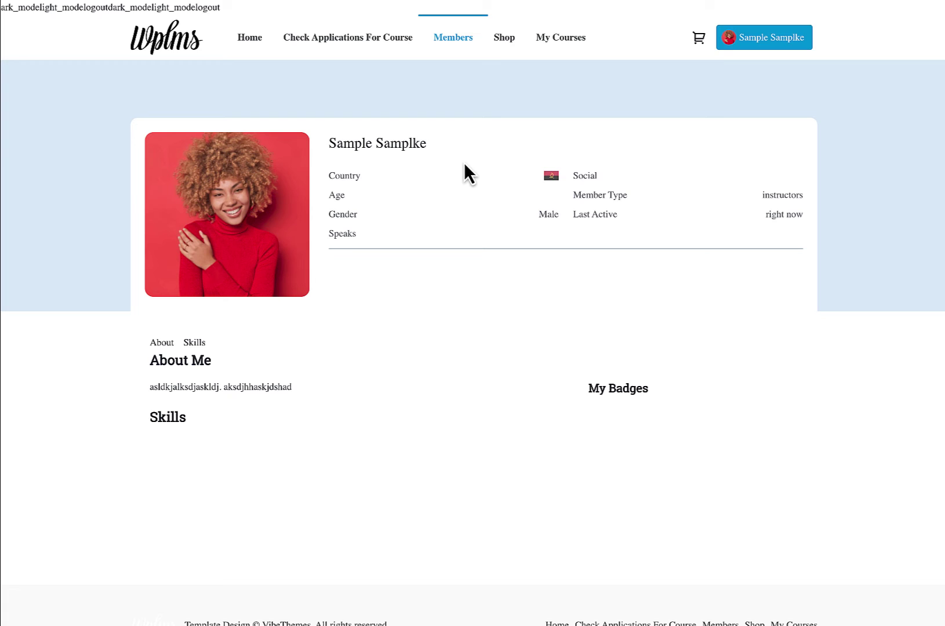
Step: Remove the debug print line from the plugin code and reload the member profile page
key("alt+Tab")
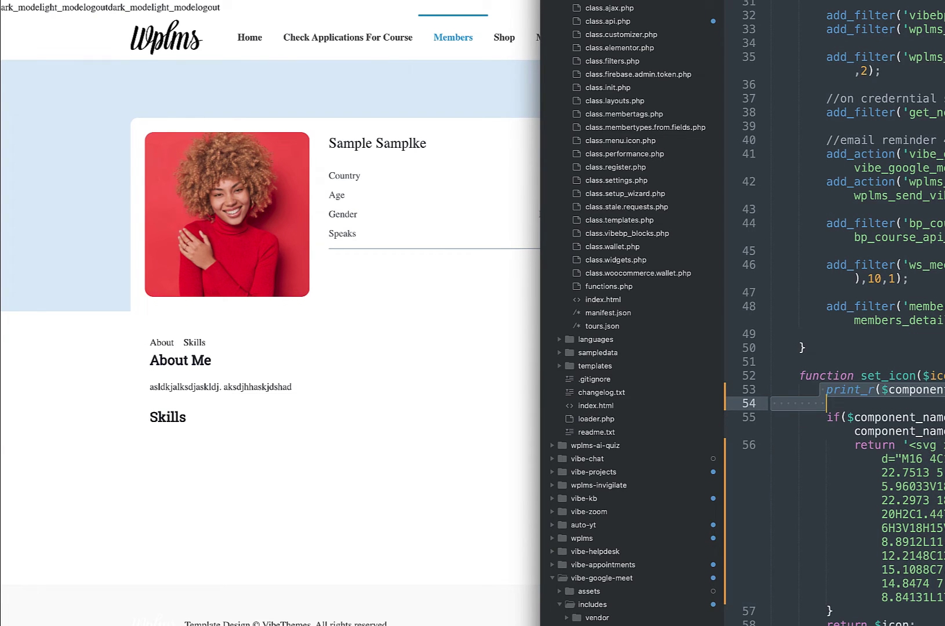
key("ctrl+z")
key("alt+Tab")
key("F5")
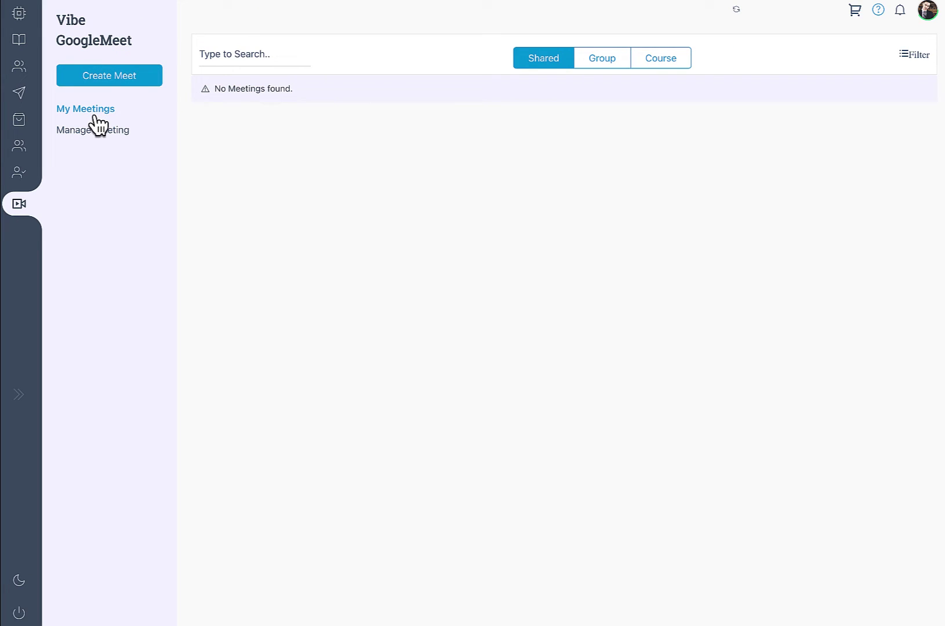
Step: Browse the Group, Course and Shared meeting lists, then show Manage Meeting
left_click(595, 62)
left_click(652, 68)
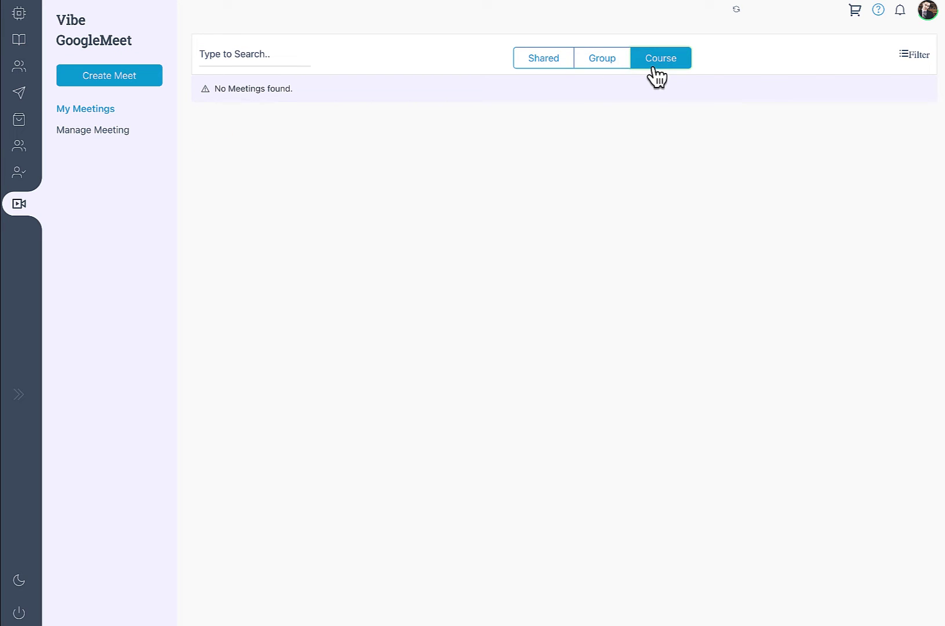
left_click(544, 65)
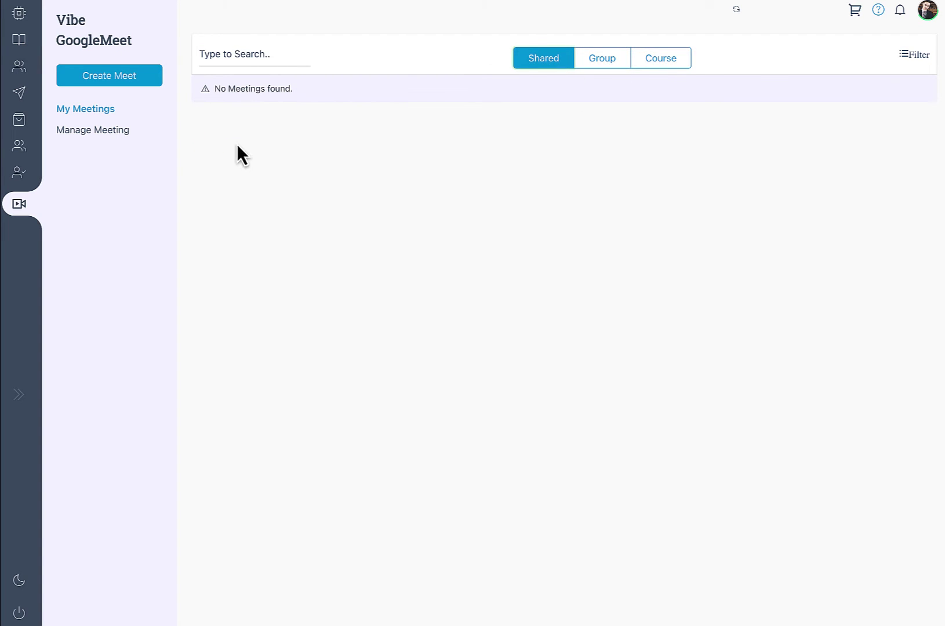
left_click(114, 129)
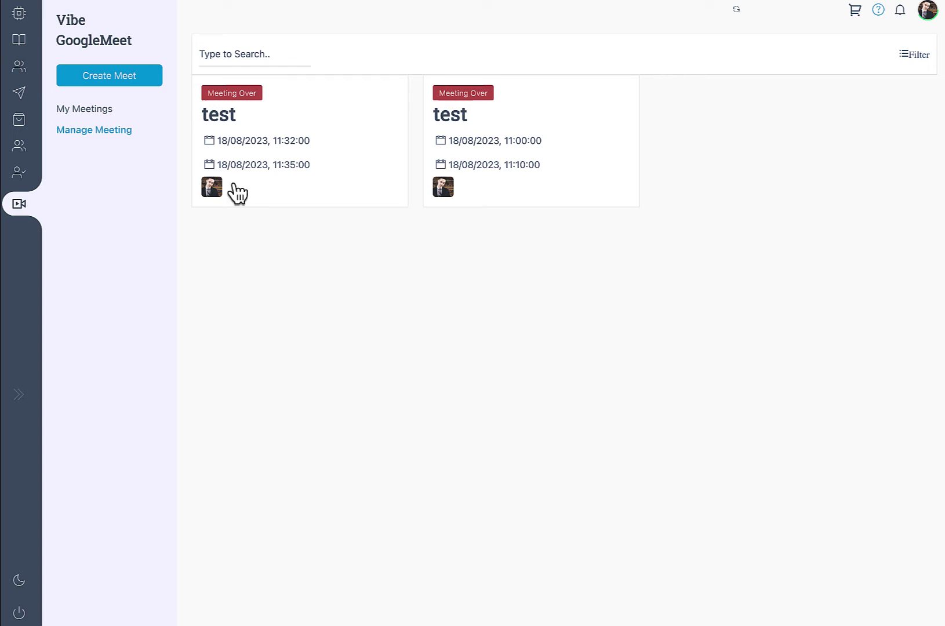
Step: Start a new meet titled 'Meeting for course' with content 'Describe the meeting'
left_click(108, 88)
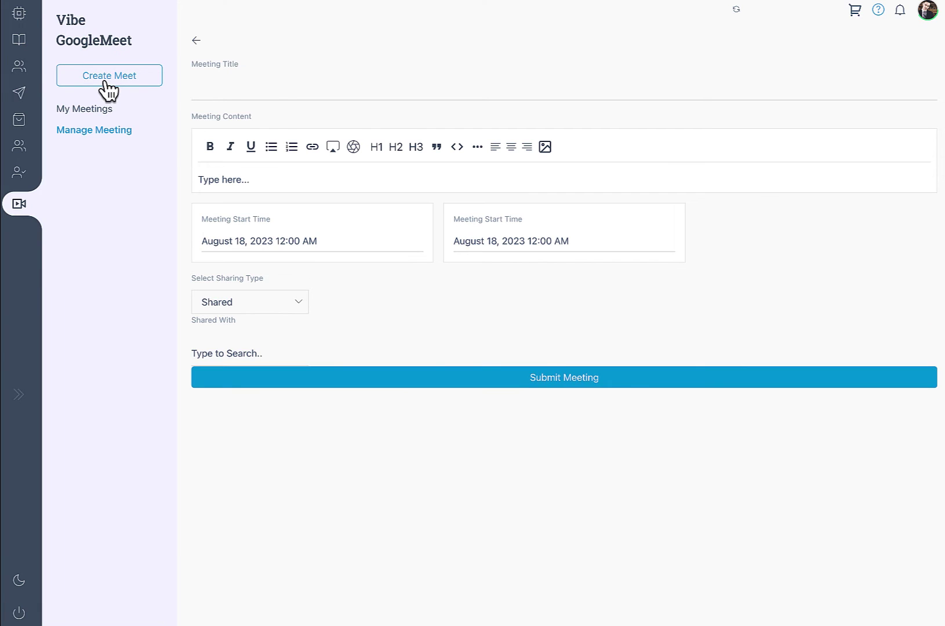
left_click(250, 89)
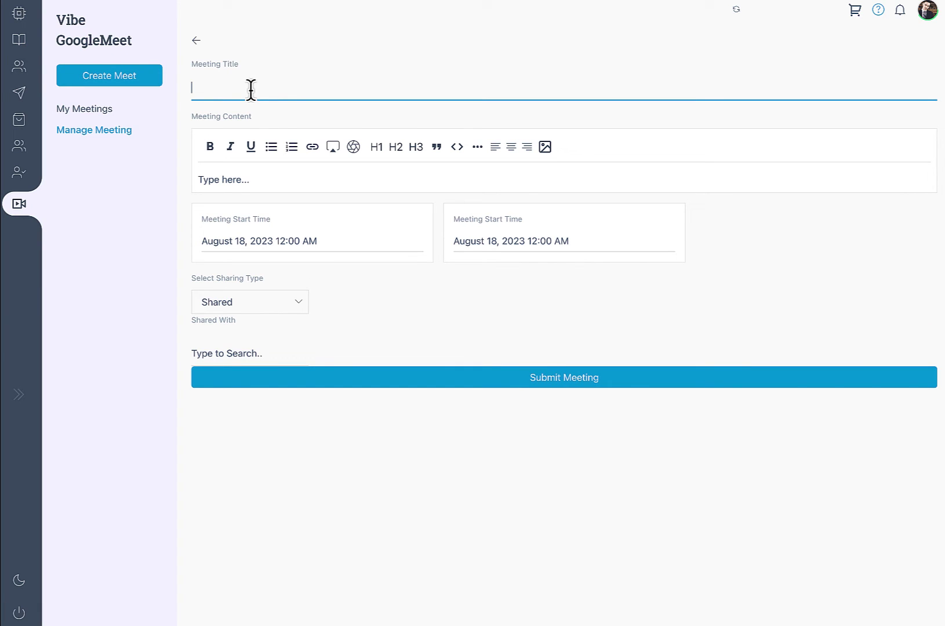
type("Meeting for course")
left_click(239, 174)
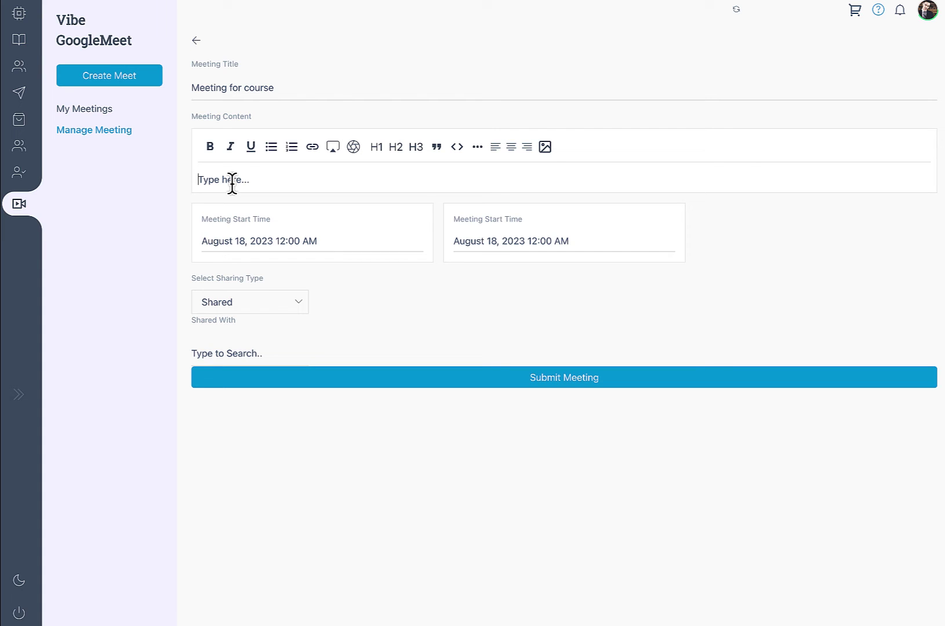
type("Describe the meeting.")
left_click(222, 240)
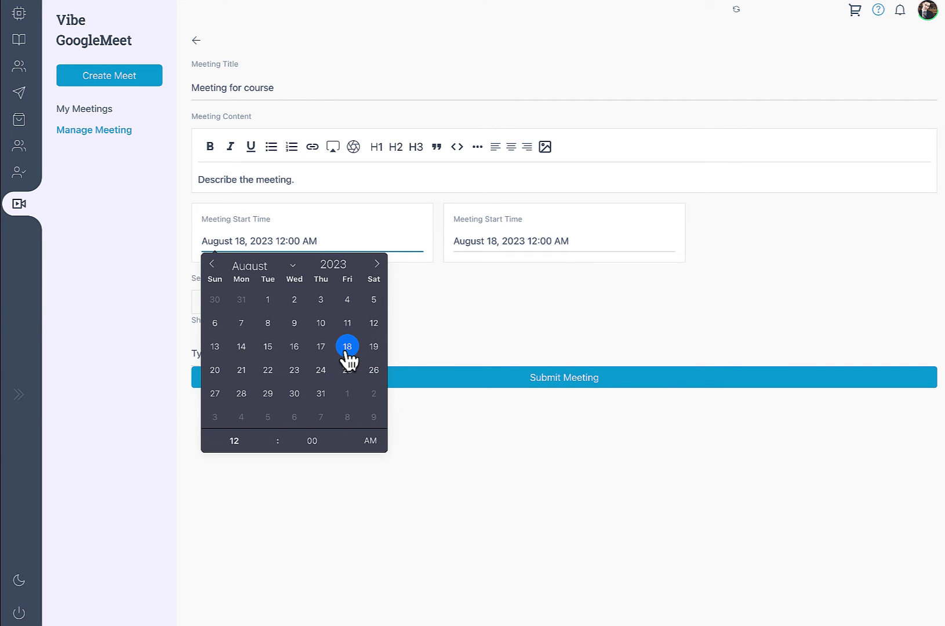
Step: Set the first meeting time to 1:02 PM, typing 02 for the minutes
left_click(265, 436)
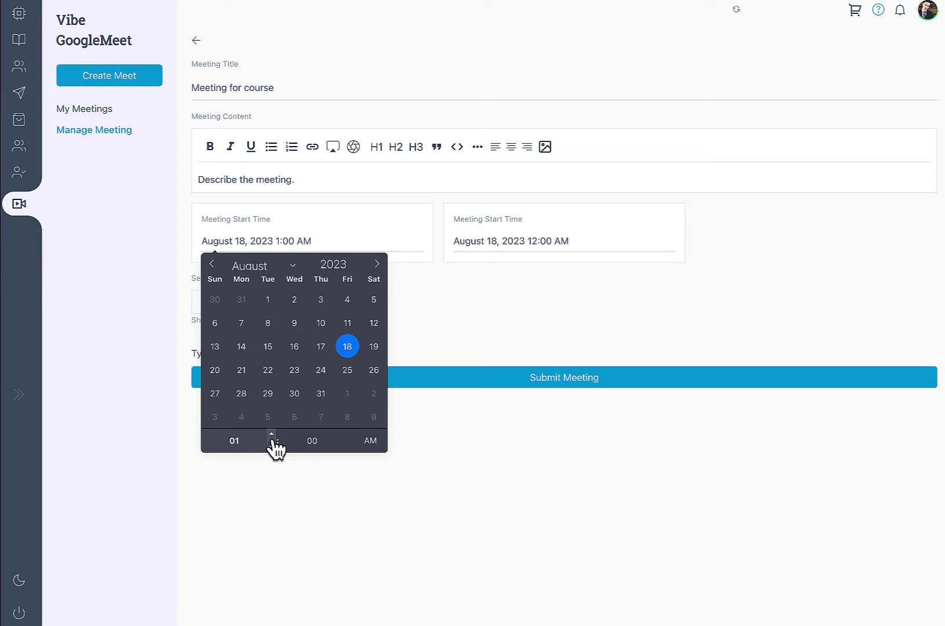
left_click(368, 445)
left_click(349, 434)
left_click(348, 446)
left_click(318, 442)
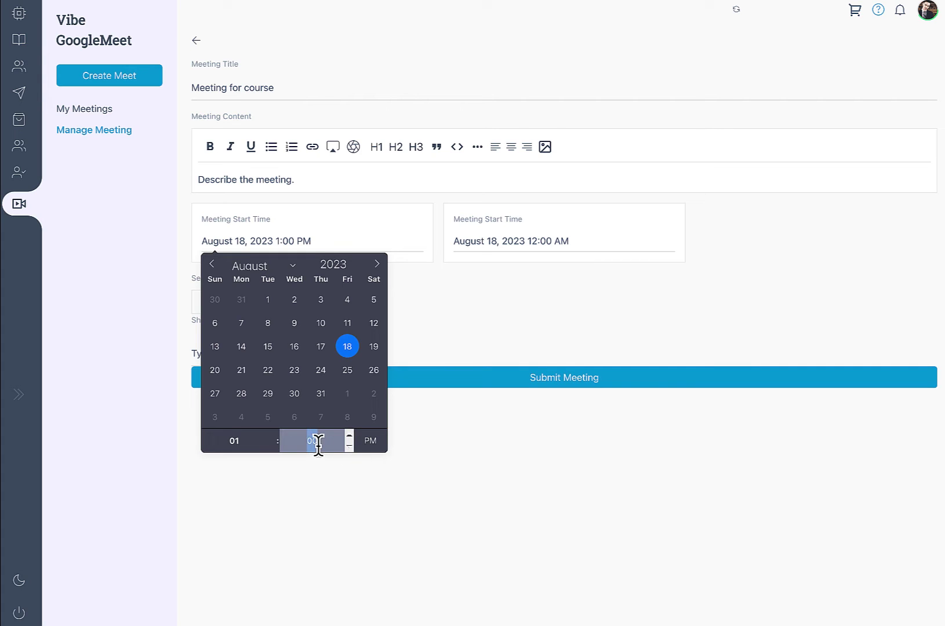
left_click(234, 441)
left_click(312, 440)
type("02")
left_click(482, 347)
Step: Set the second meeting time to 1:05 PM and close the picker
left_click(508, 247)
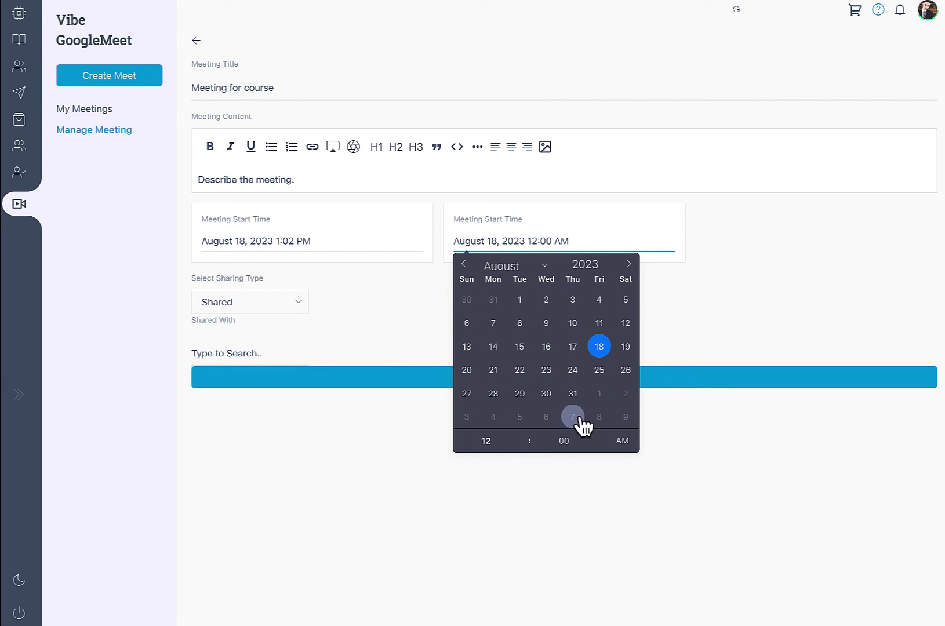
left_click(525, 436)
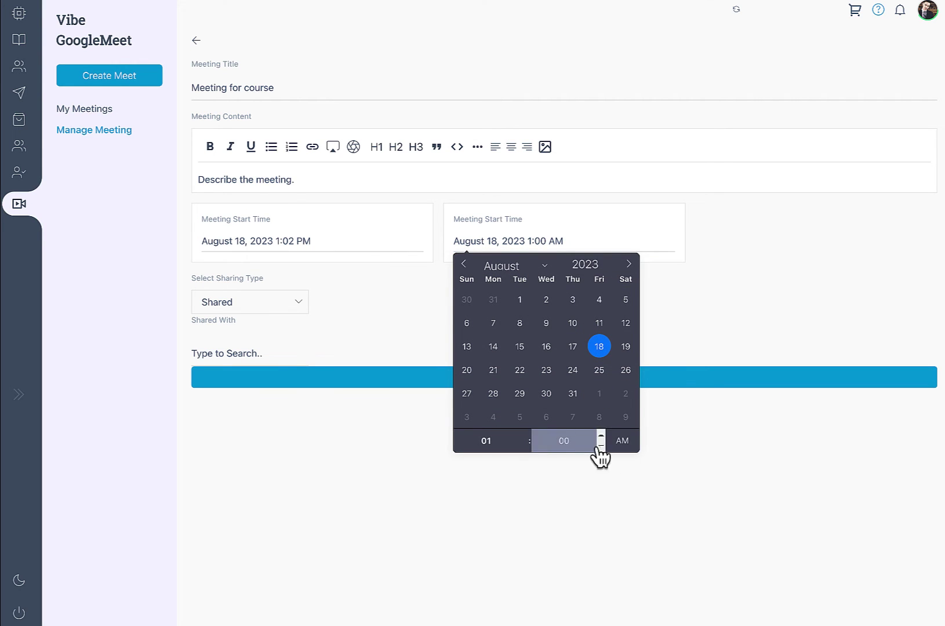
left_click(623, 441)
left_click(601, 434)
left_click(293, 461)
Step: Keep sharing type Shared and add Administrator, found by searching 'admi'
left_click(265, 308)
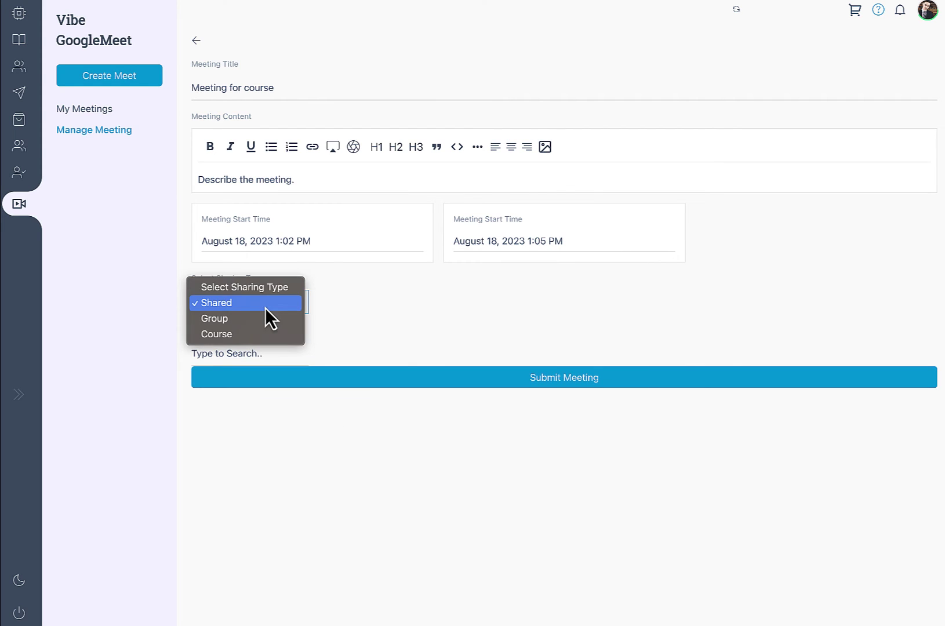
left_click(232, 310)
left_click(221, 351)
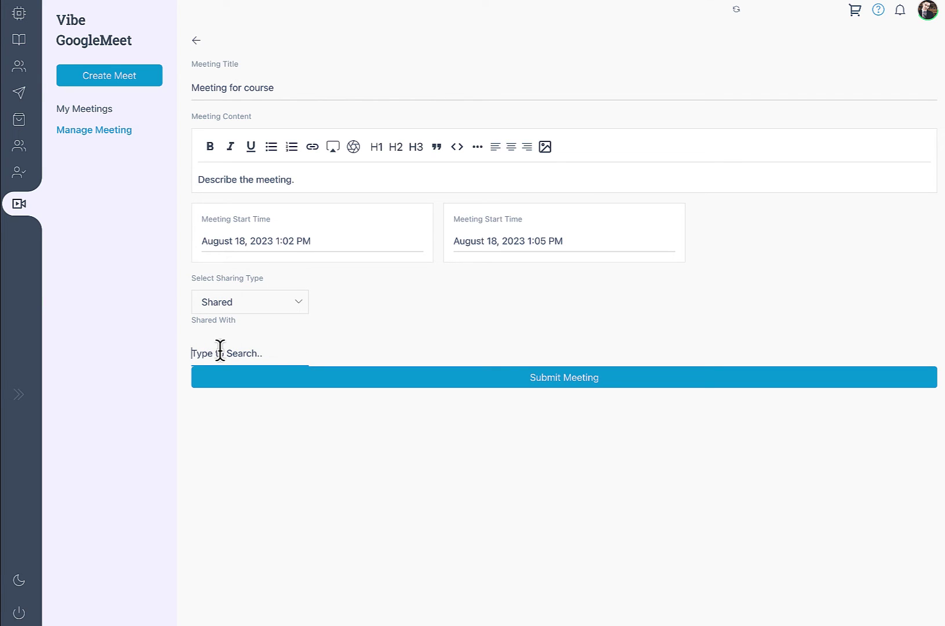
type("admin")
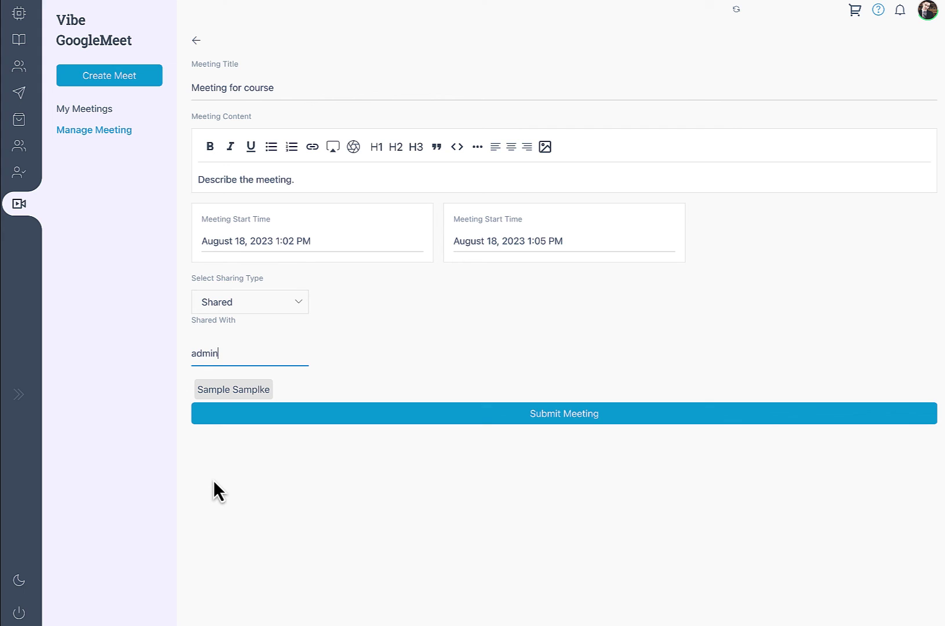
left_click(220, 389)
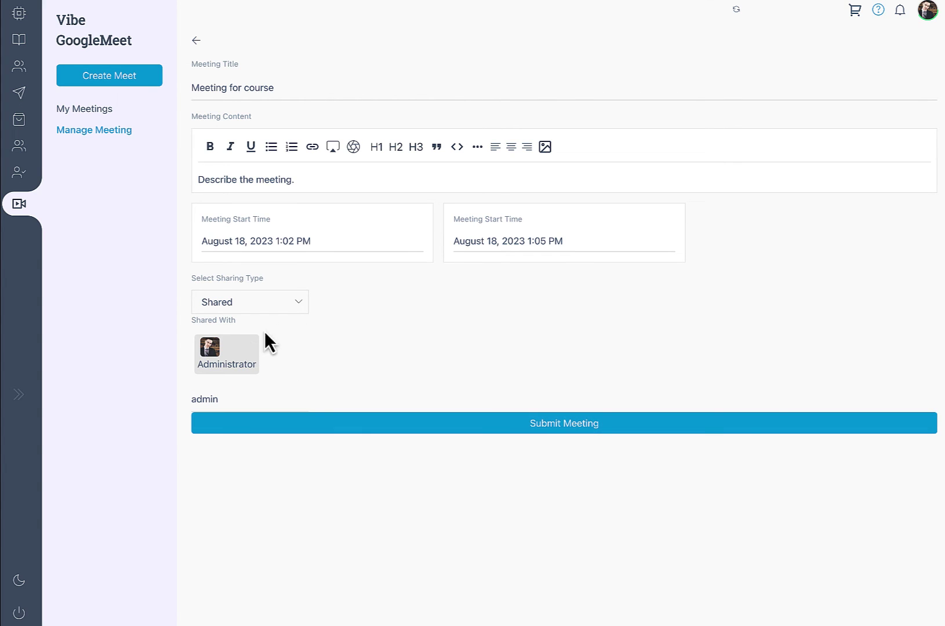
Step: Confirm the Shared sharing type and submit the meeting
left_click(298, 304)
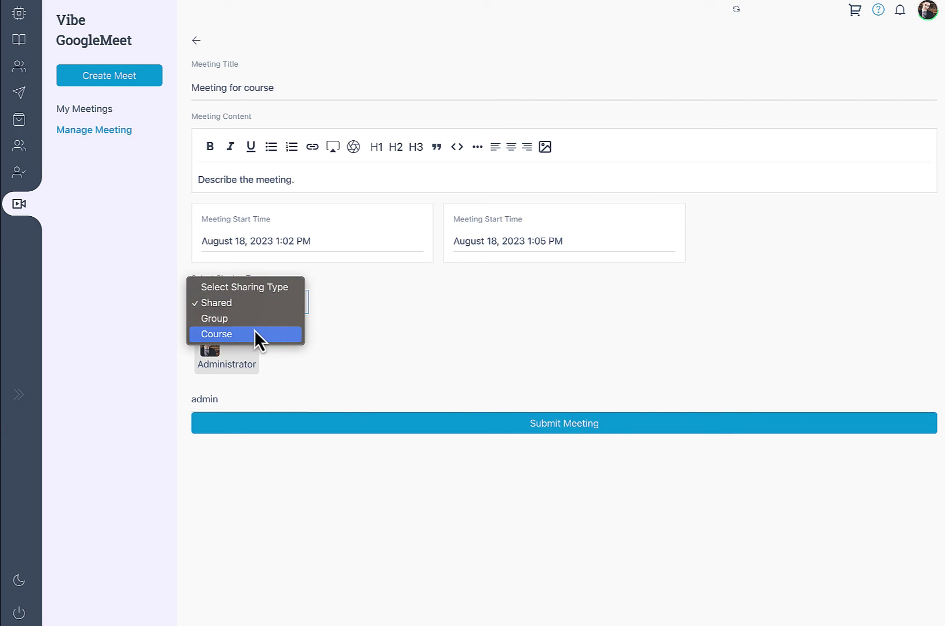
left_click(411, 339)
left_click(234, 430)
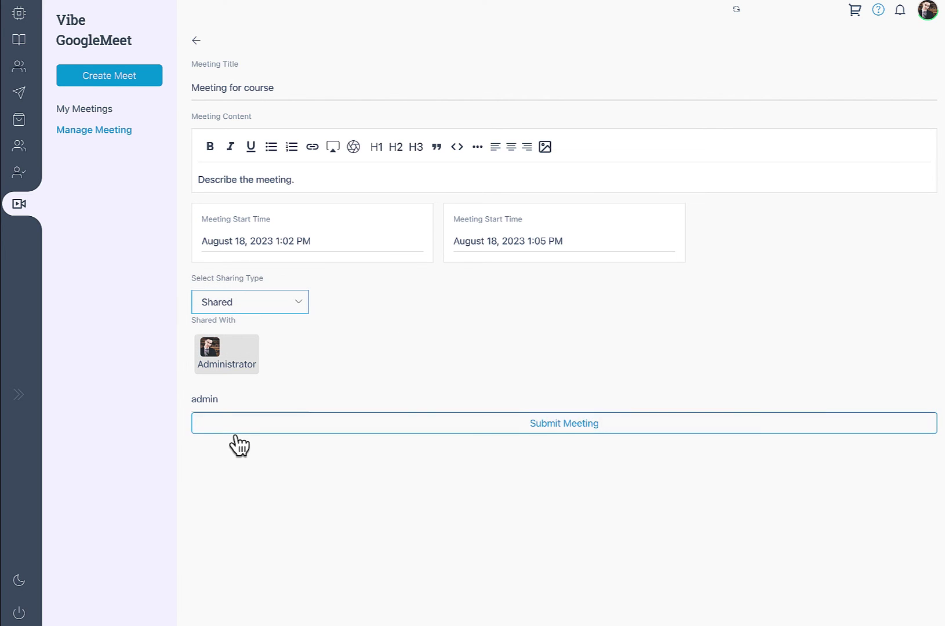
Step: Submit the meeting and pick the Google account in the sign-in popup
left_click(474, 425)
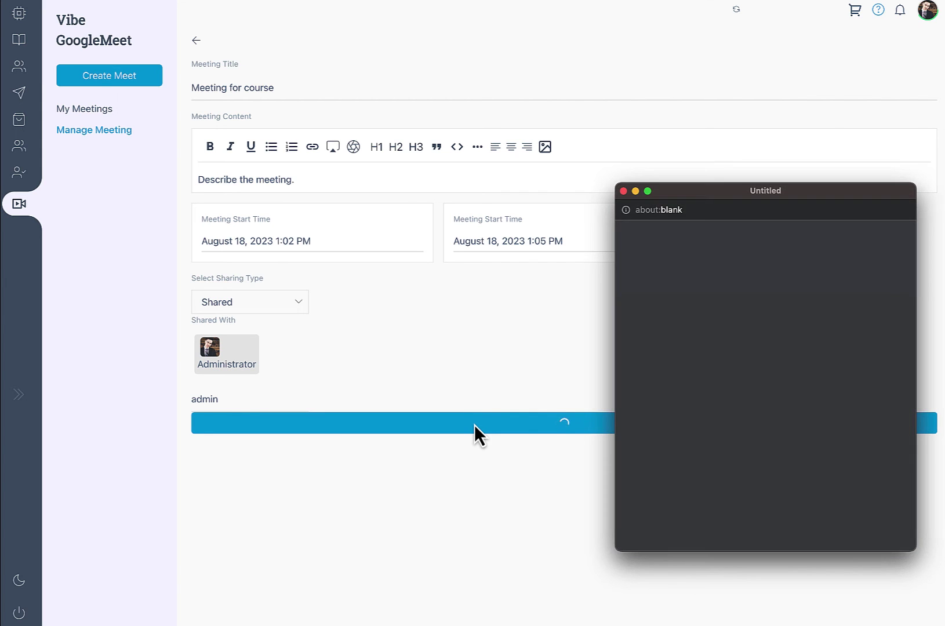
left_click_drag(723, 194, 552, 171)
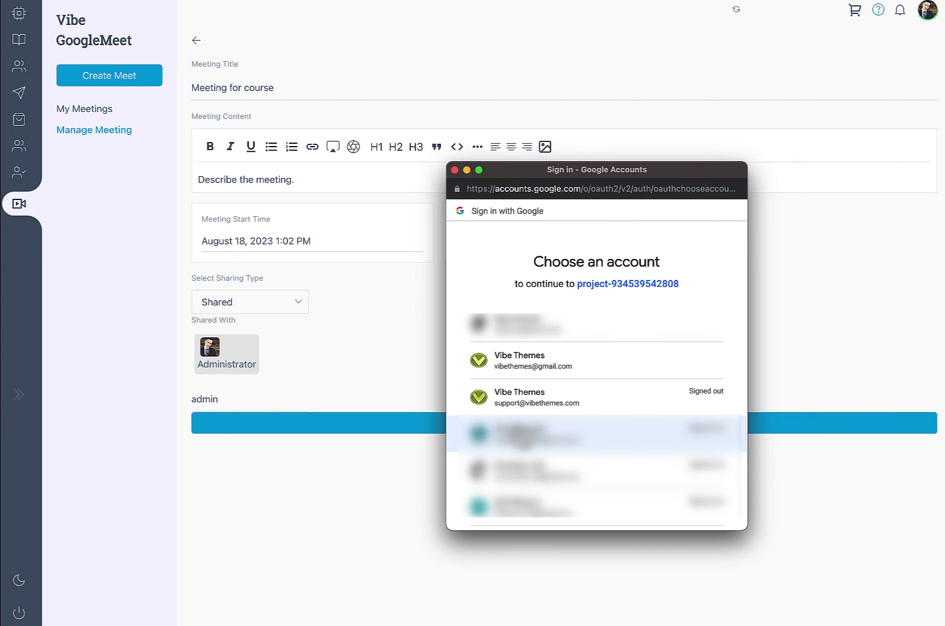
left_click(527, 371)
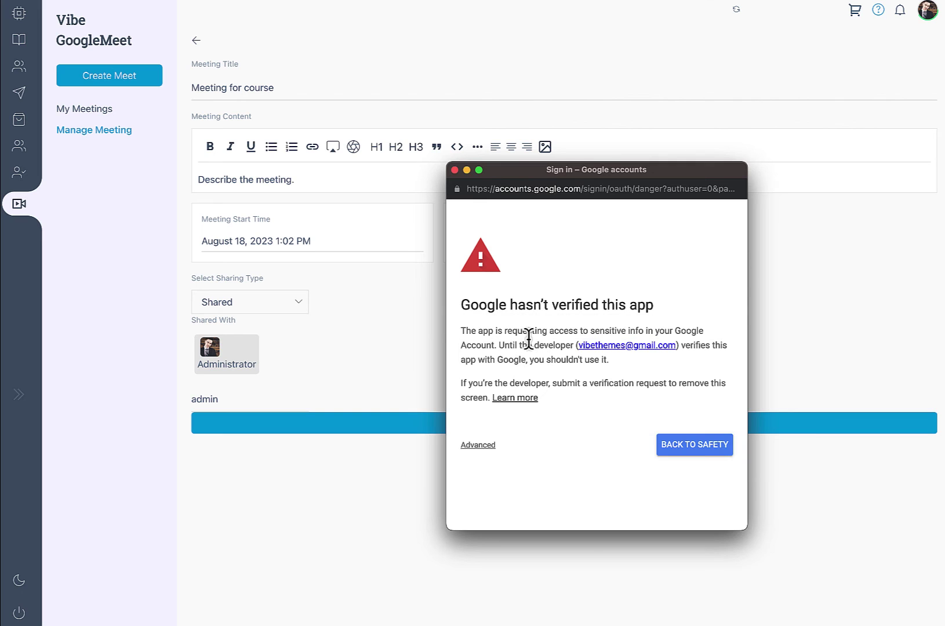
Step: Proceed past the unverified-app warning to the project and grant it access
left_click_drag(484, 304, 681, 322)
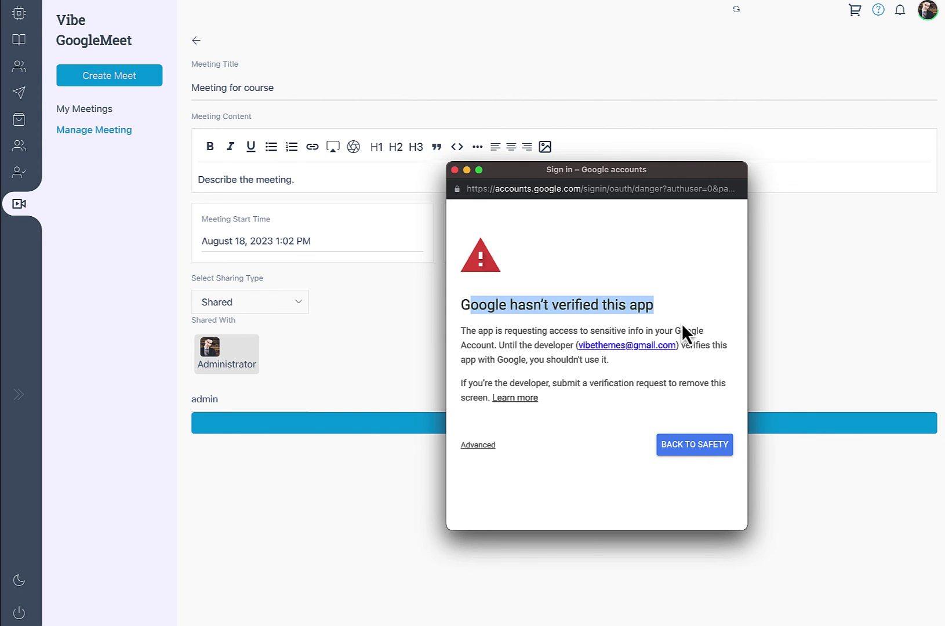
left_click(557, 456)
left_click(470, 445)
scroll(545, 420, "down", 2)
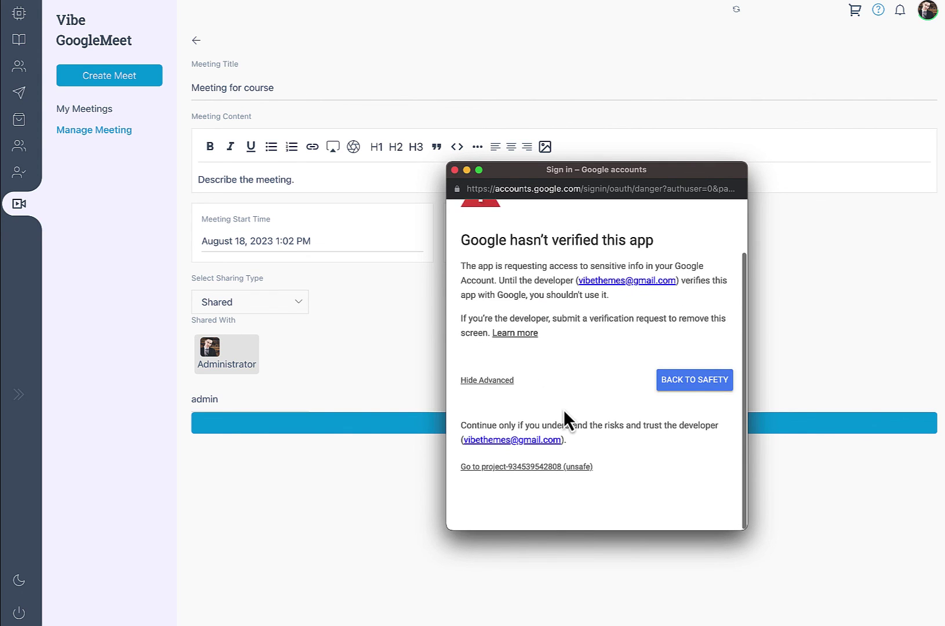
left_click(497, 472)
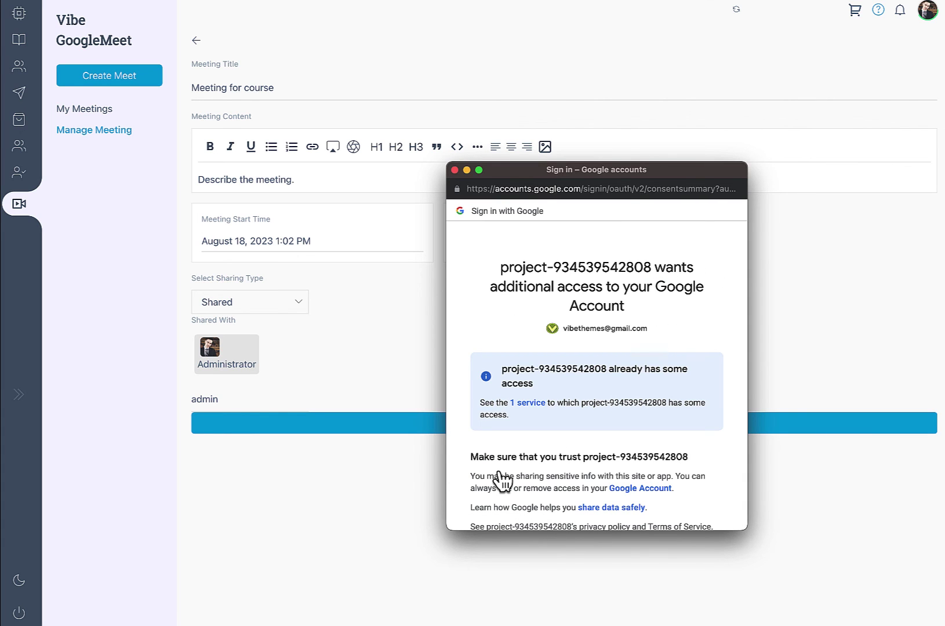
scroll(573, 407, "down", 2)
left_click(670, 462)
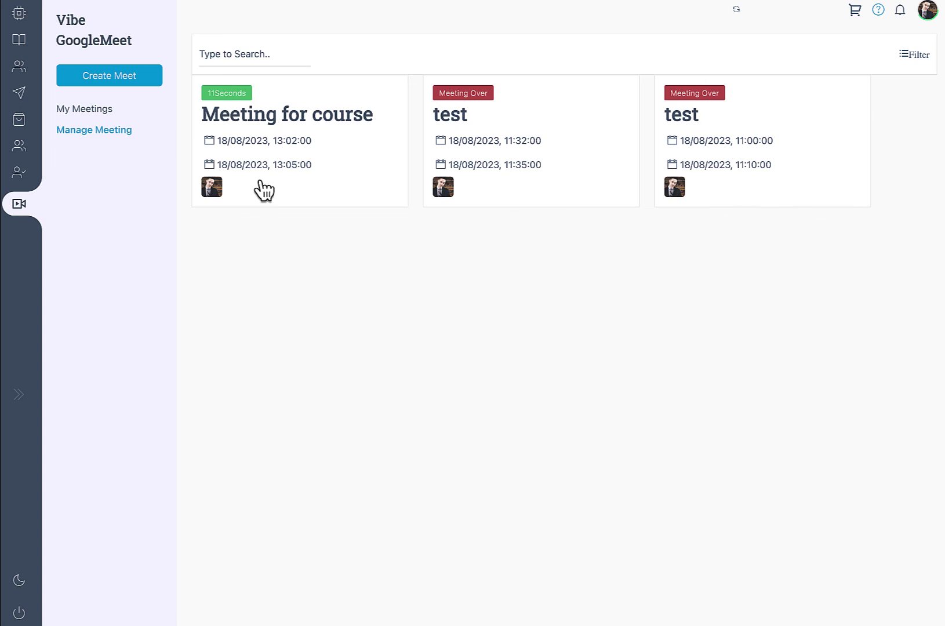
Step: Show the My Meetings list of meetings shared with me
left_click(81, 110)
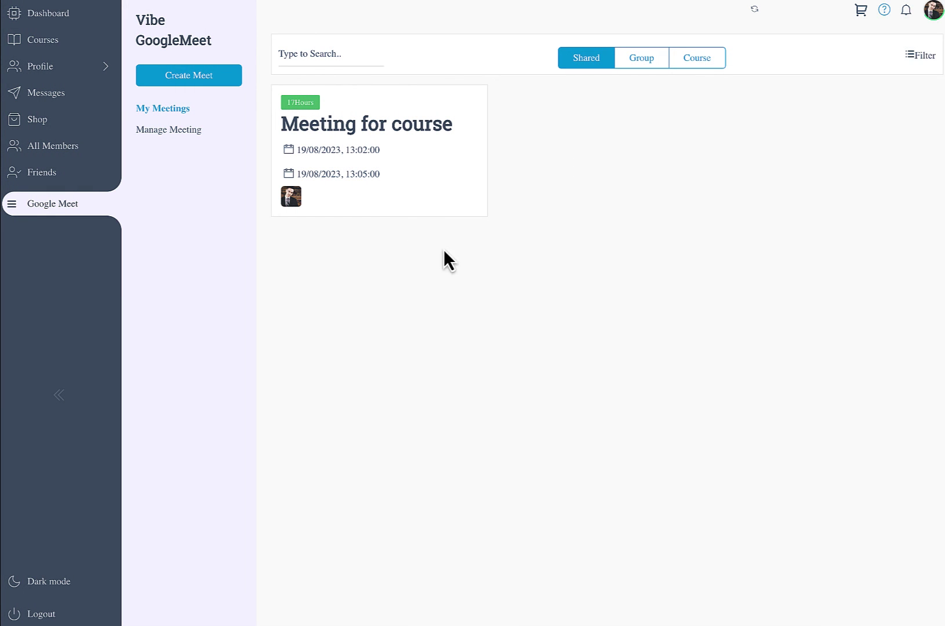
Step: Open the Meeting for course details card
left_click(396, 124)
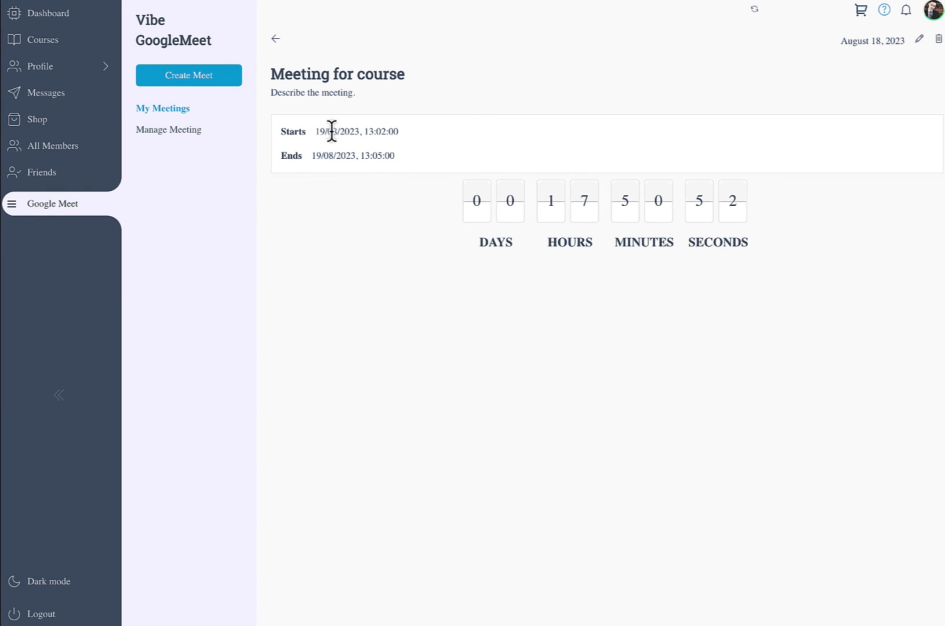
left_click_drag(313, 156, 396, 155)
left_click_drag(273, 74, 342, 98)
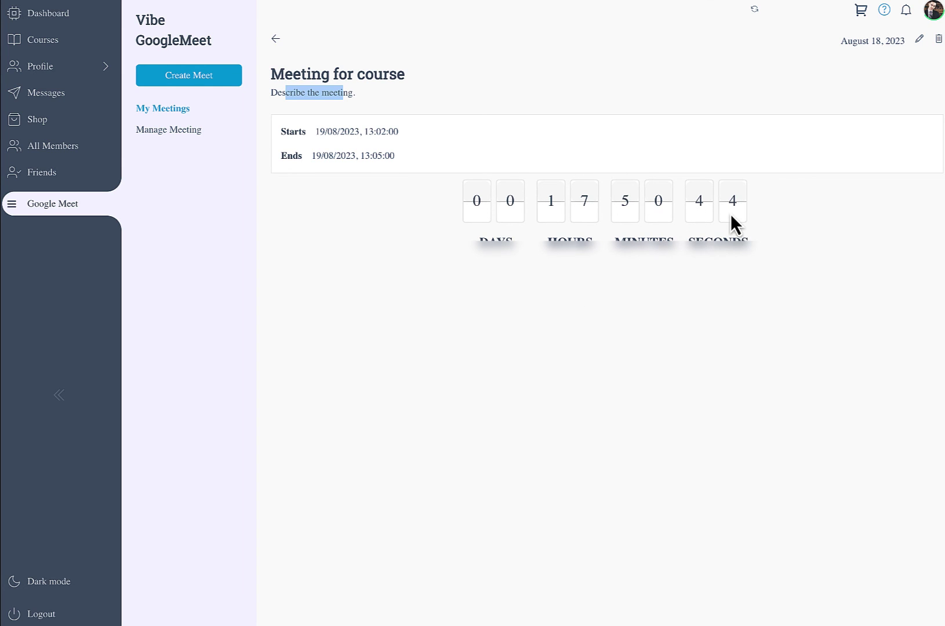
Step: Check the start and end times in the edit form, then return to the list unchanged
left_click(920, 42)
left_click(352, 238)
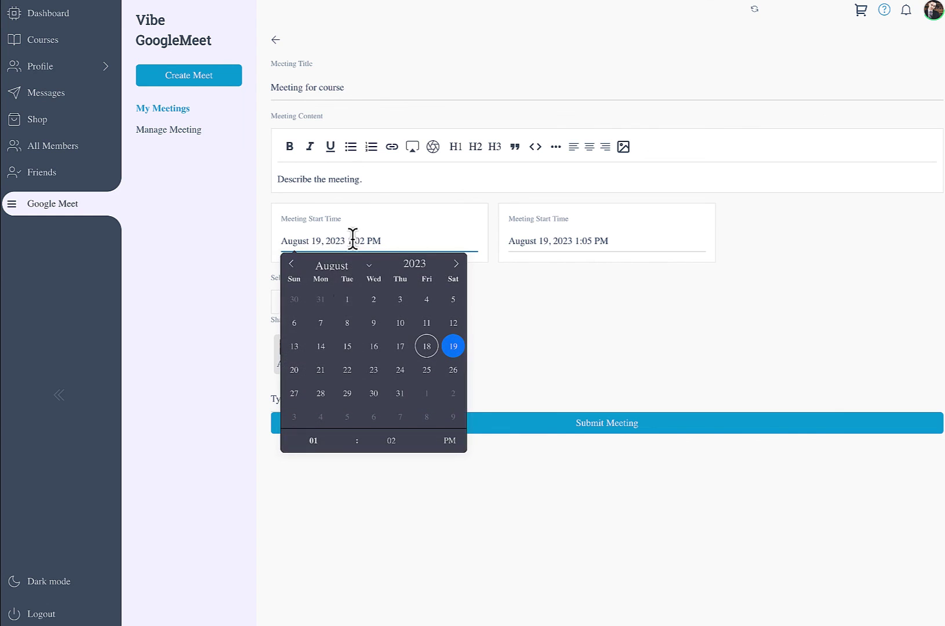
left_click(591, 241)
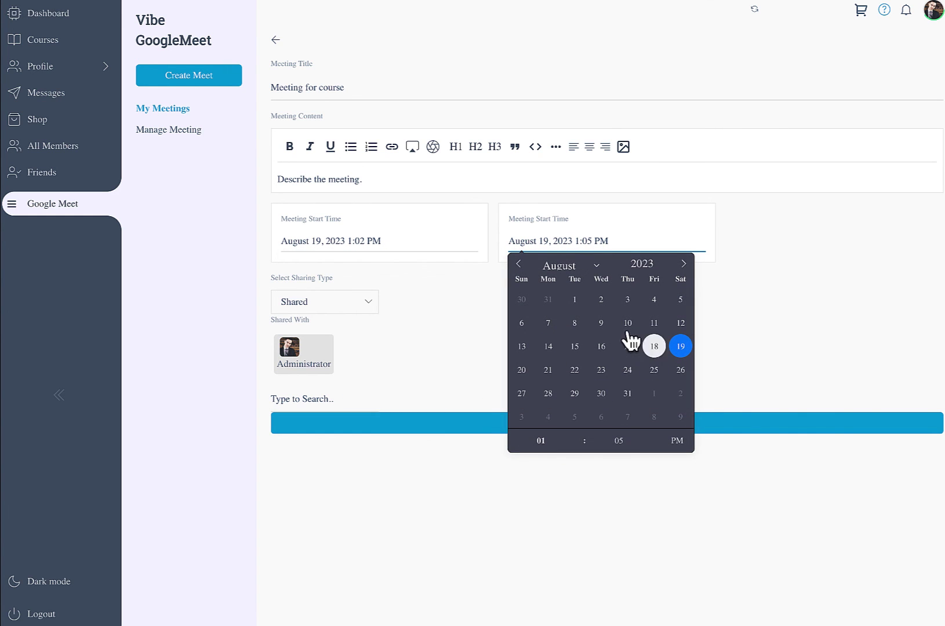
left_click(458, 359)
left_click(276, 39)
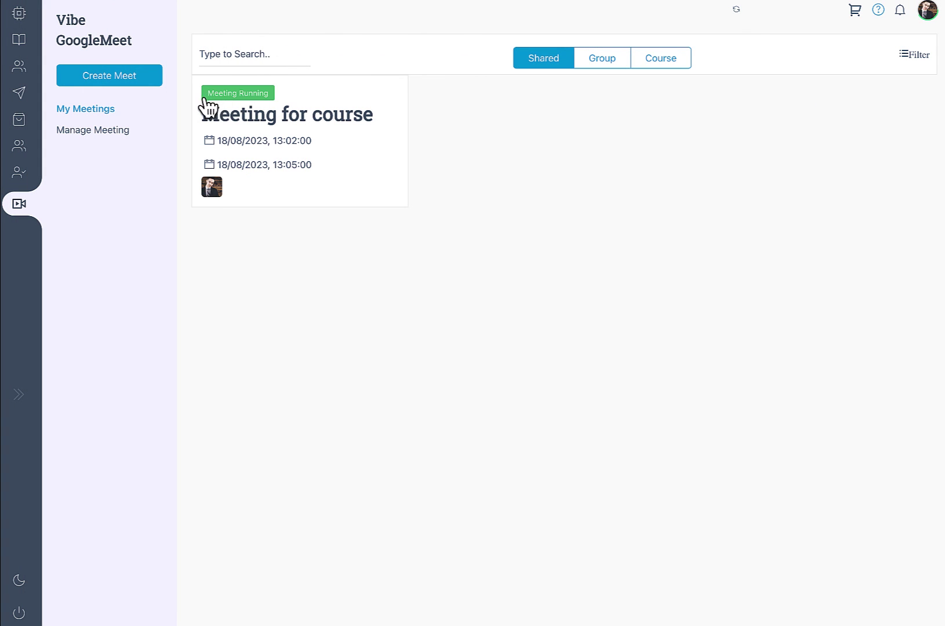
Step: Start the Meeting for course from its card and open it in Google Meet
left_click(271, 123)
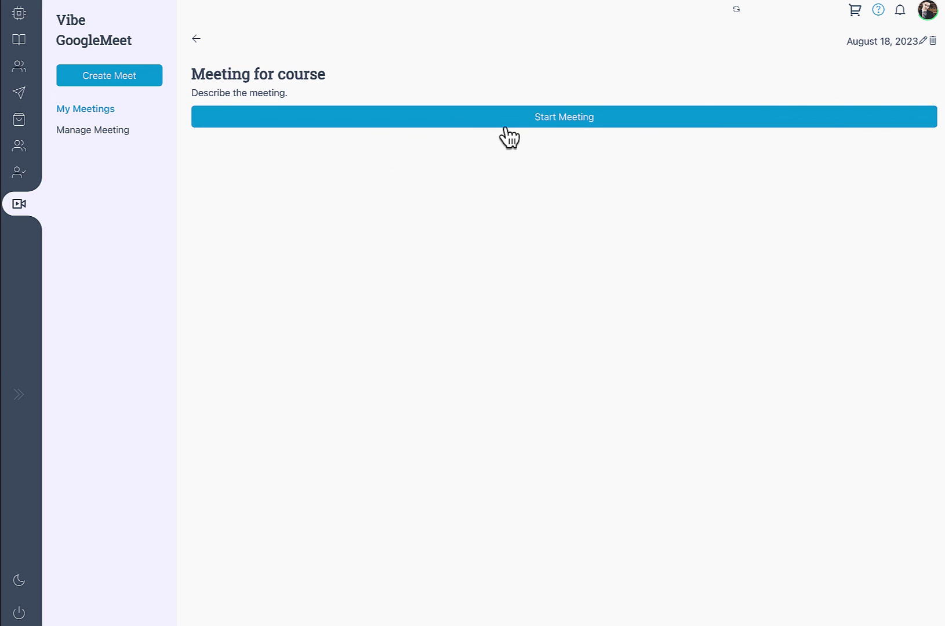
left_click(540, 121)
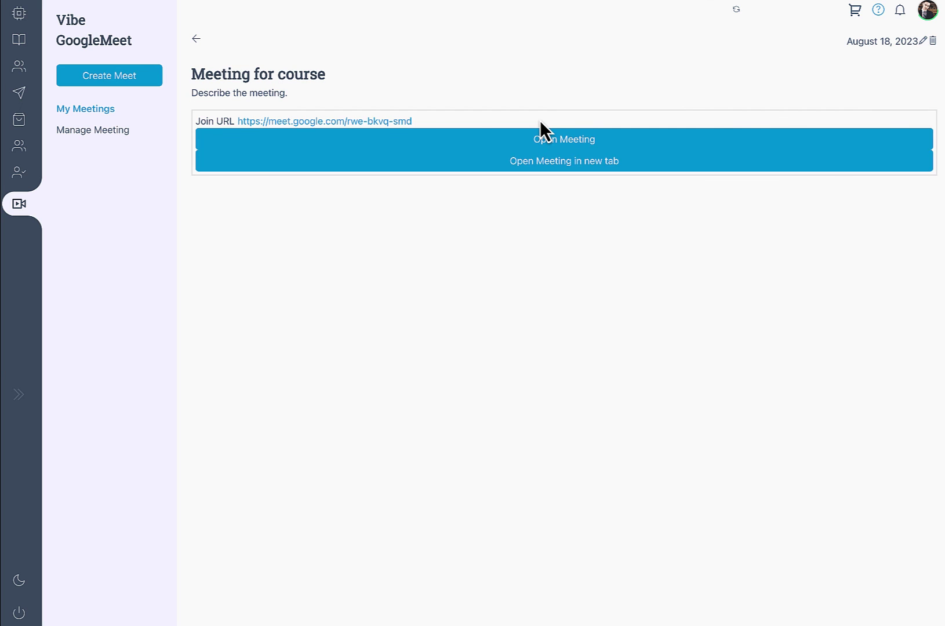
left_click(335, 145)
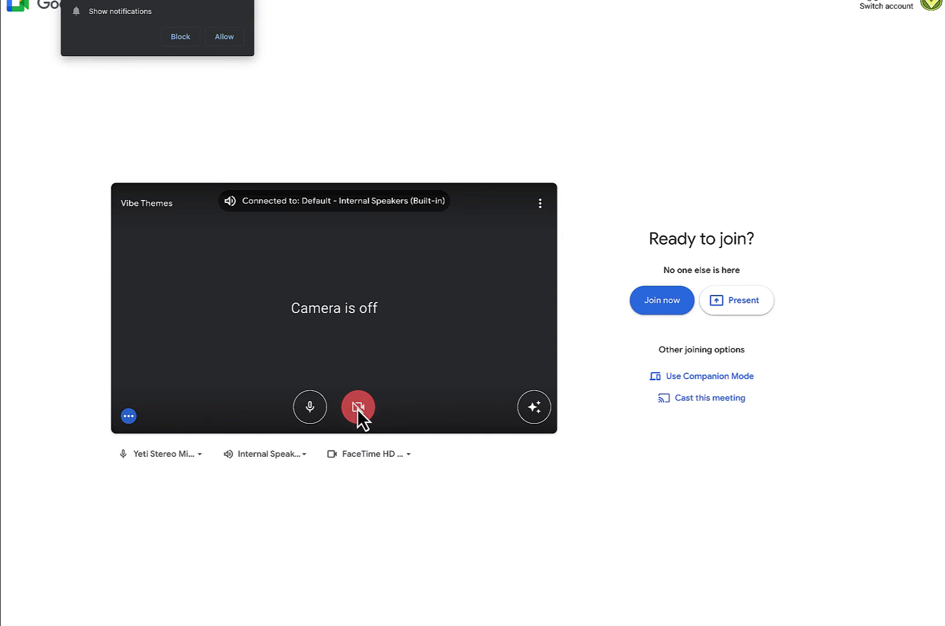
Step: Allow Google Meet notifications, then select Join now
left_click(223, 37)
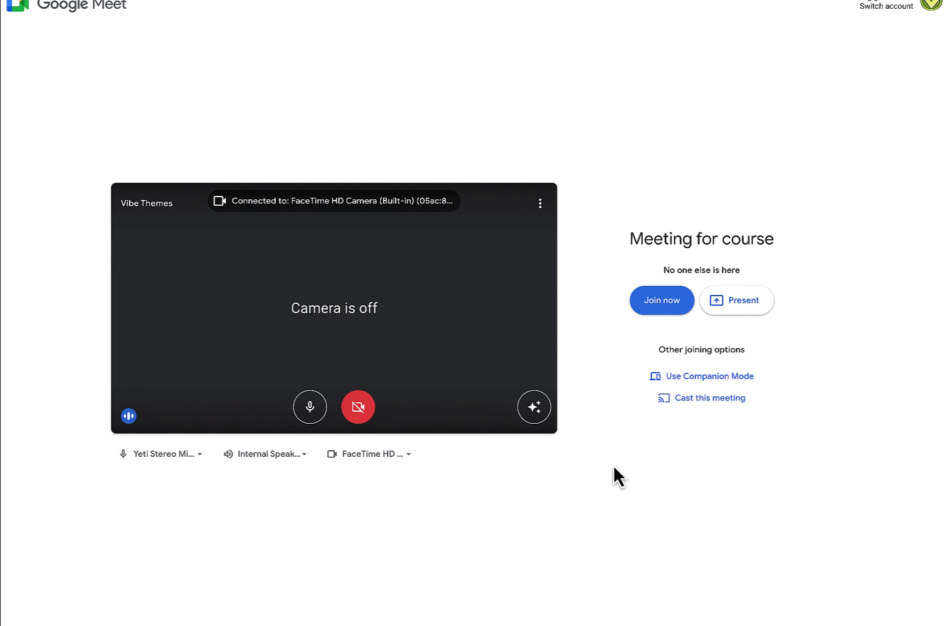
left_click(642, 313)
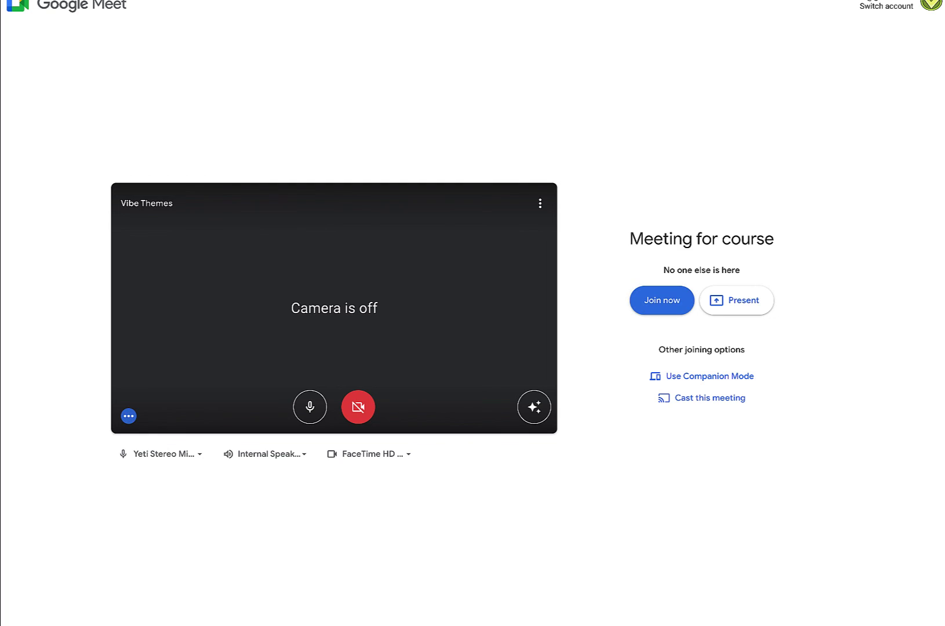